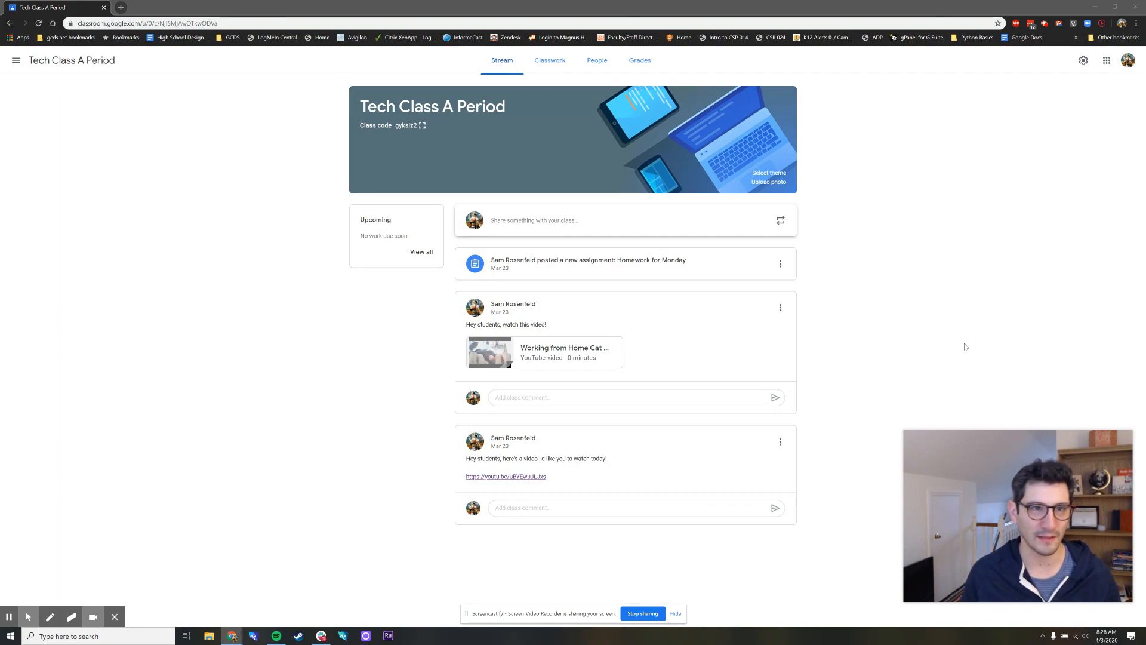
# Open the class's Google Calendar from the Classwork page and hide the Youtube class calendar
pyautogui.click(256, 254)
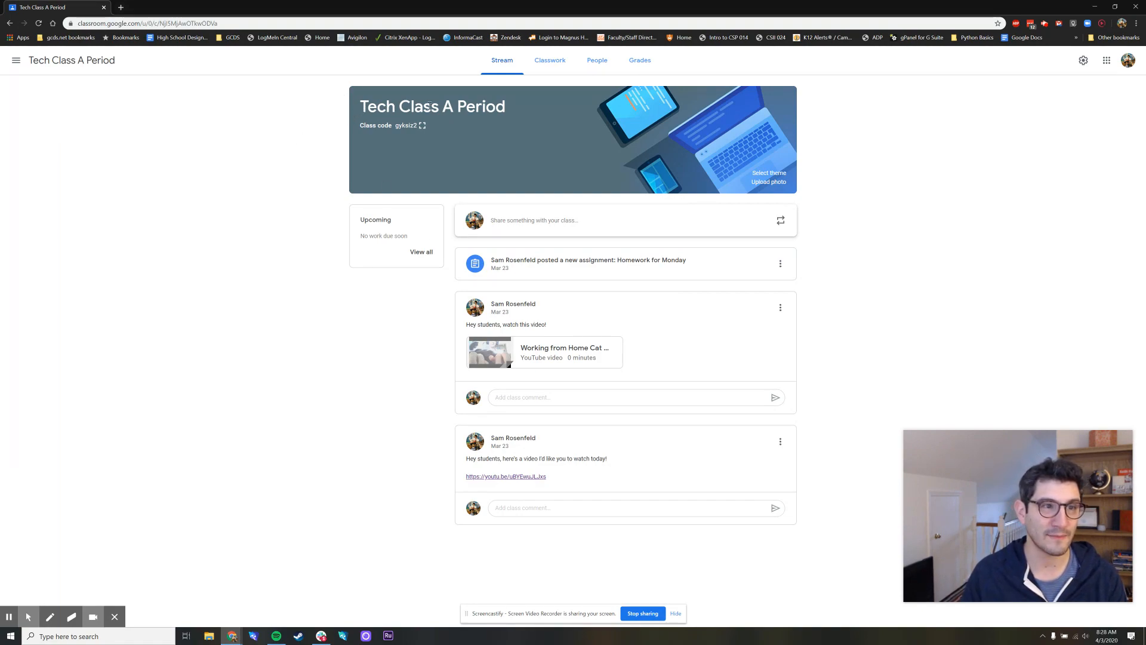
pyautogui.click(557, 66)
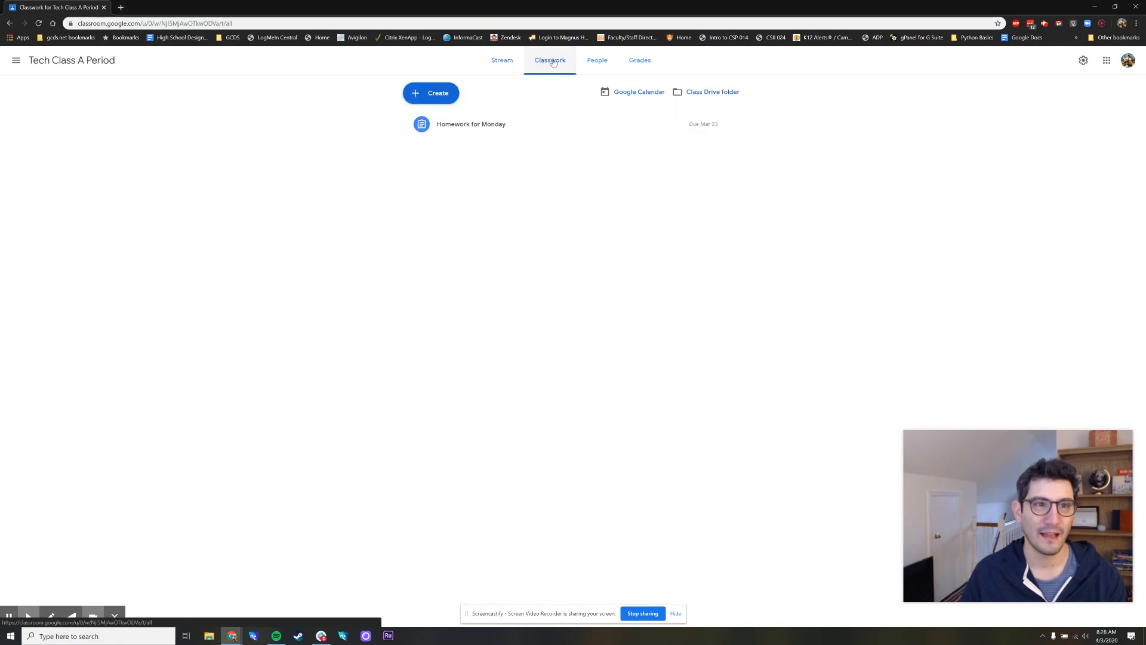
pyautogui.click(629, 94)
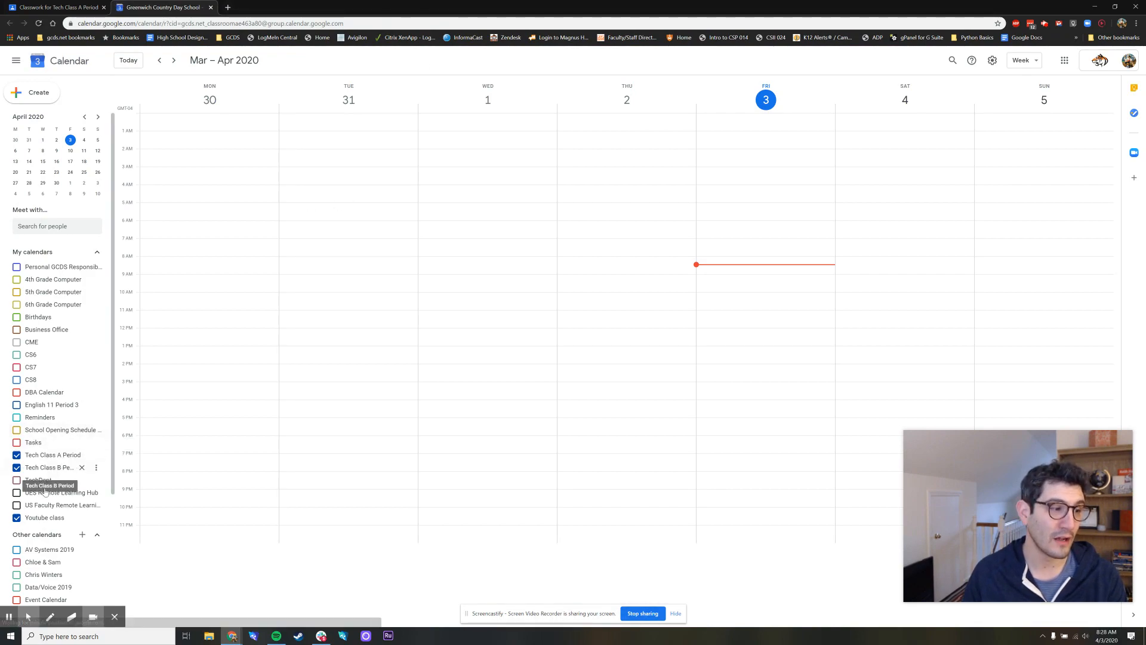
pyautogui.click(16, 518)
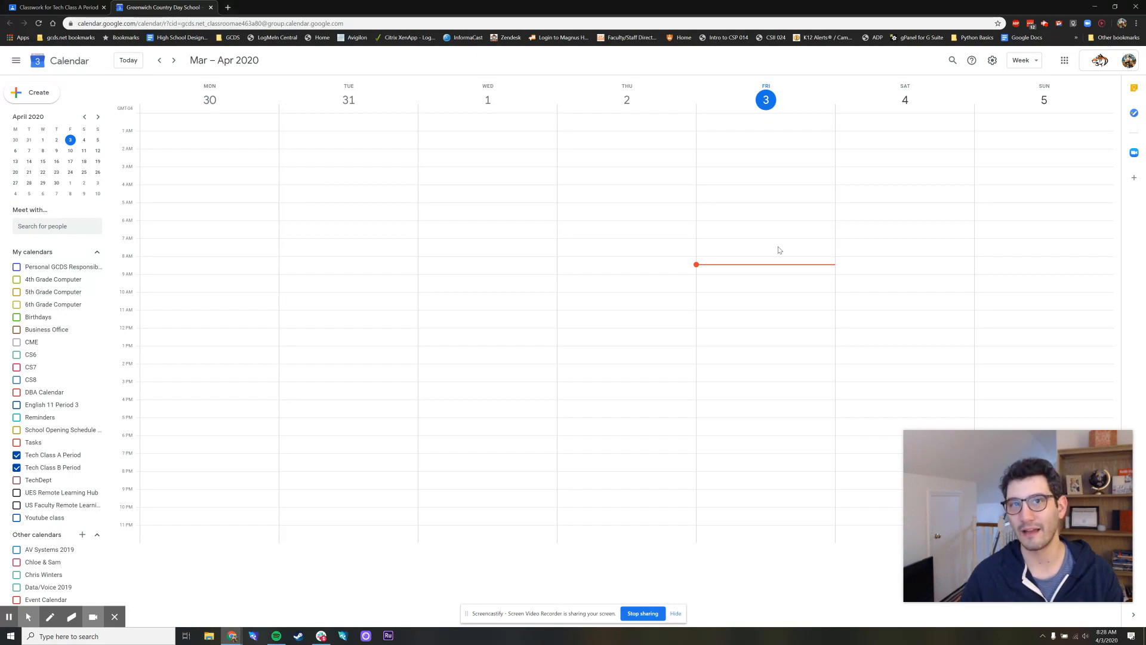
pyautogui.click(18, 456)
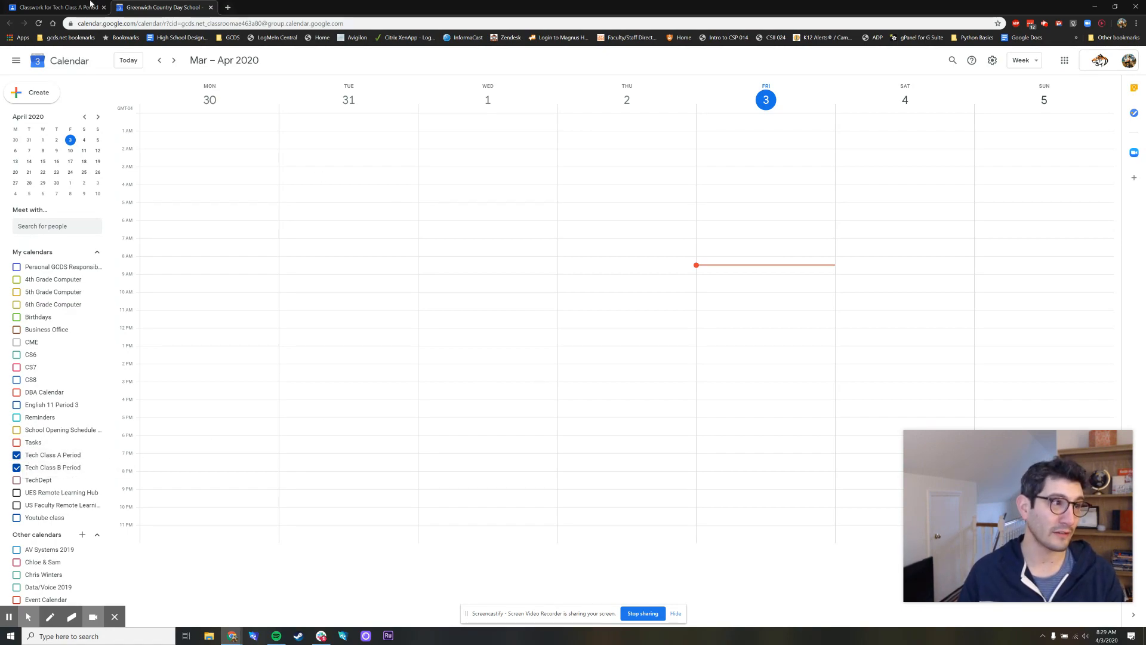
pyautogui.click(56, 8)
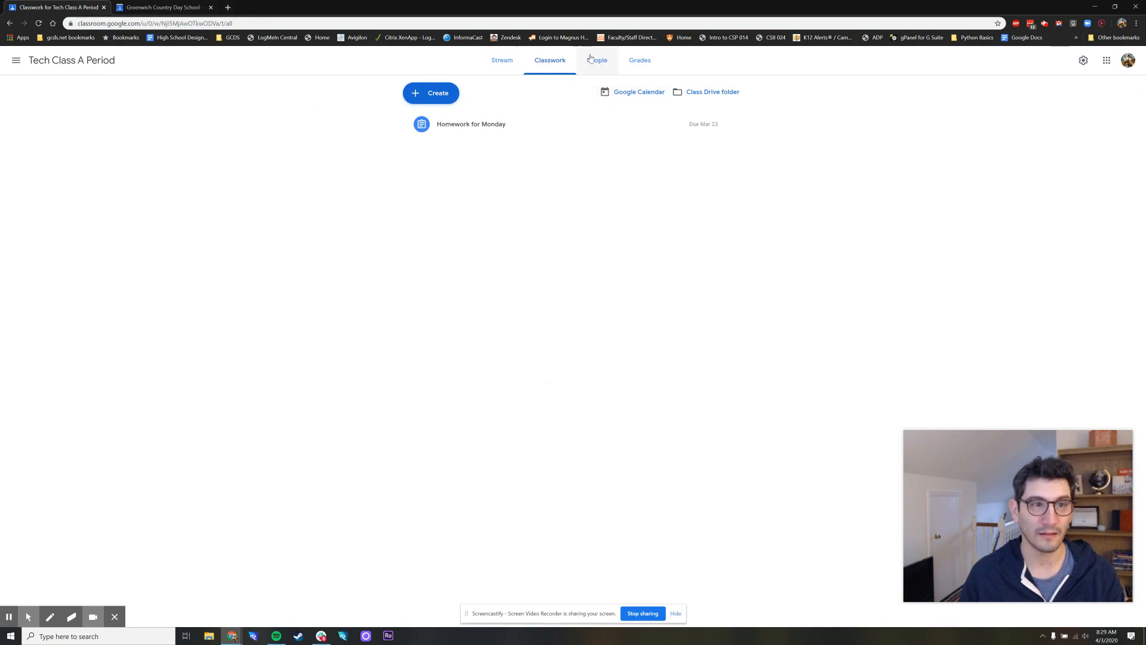
pyautogui.click(625, 93)
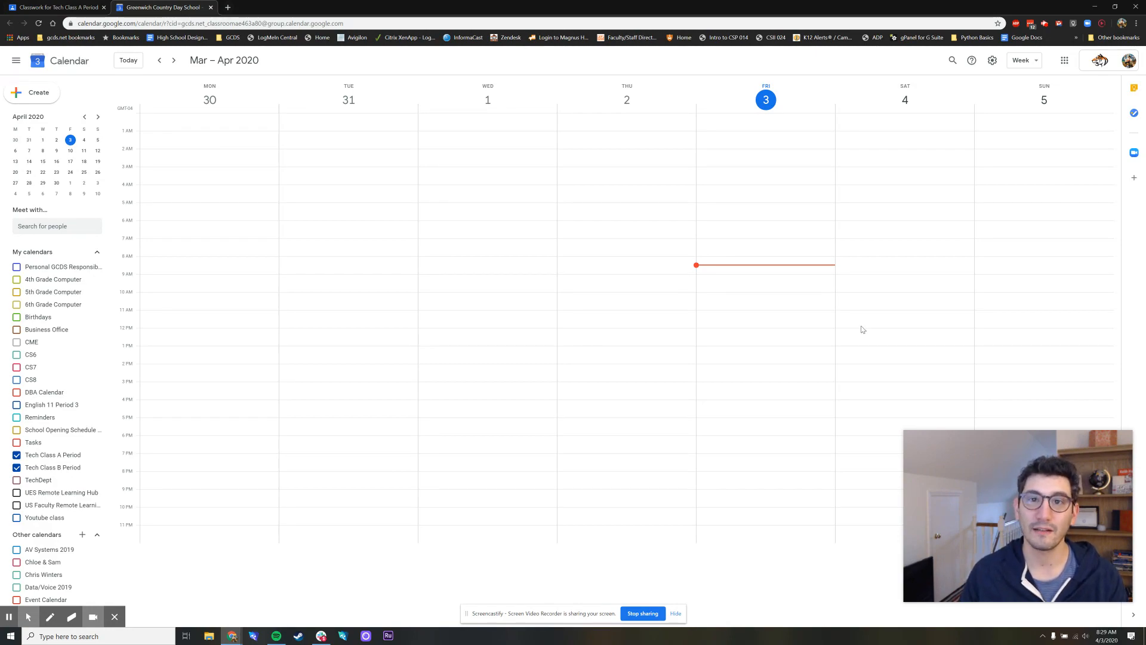
pyautogui.click(741, 298)
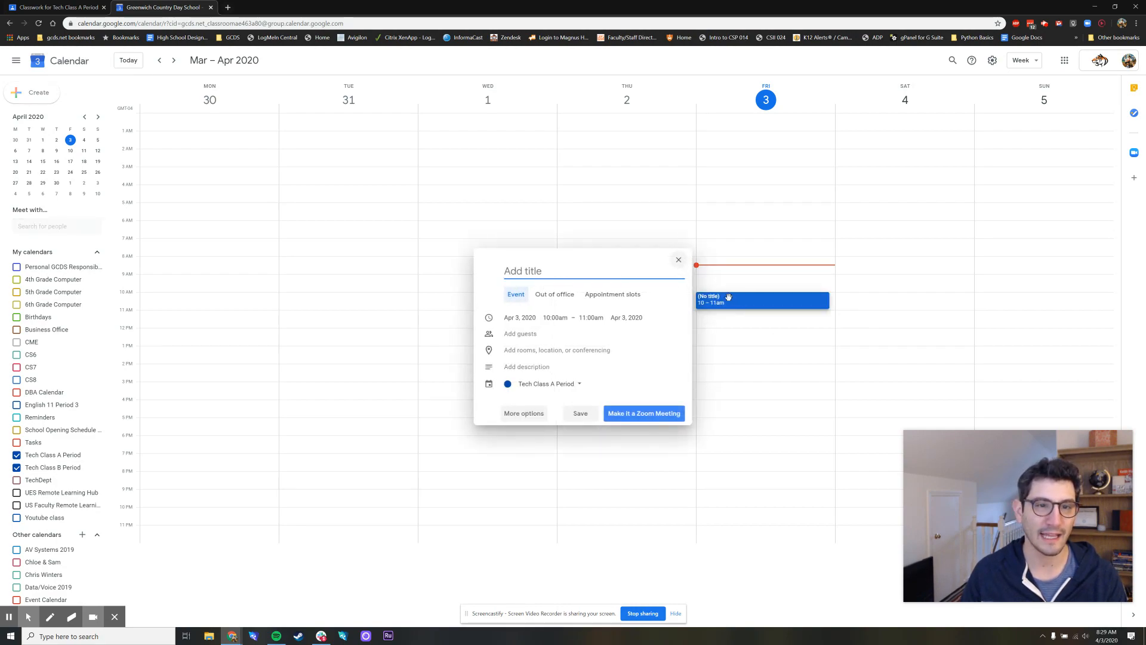
pyautogui.click(679, 259)
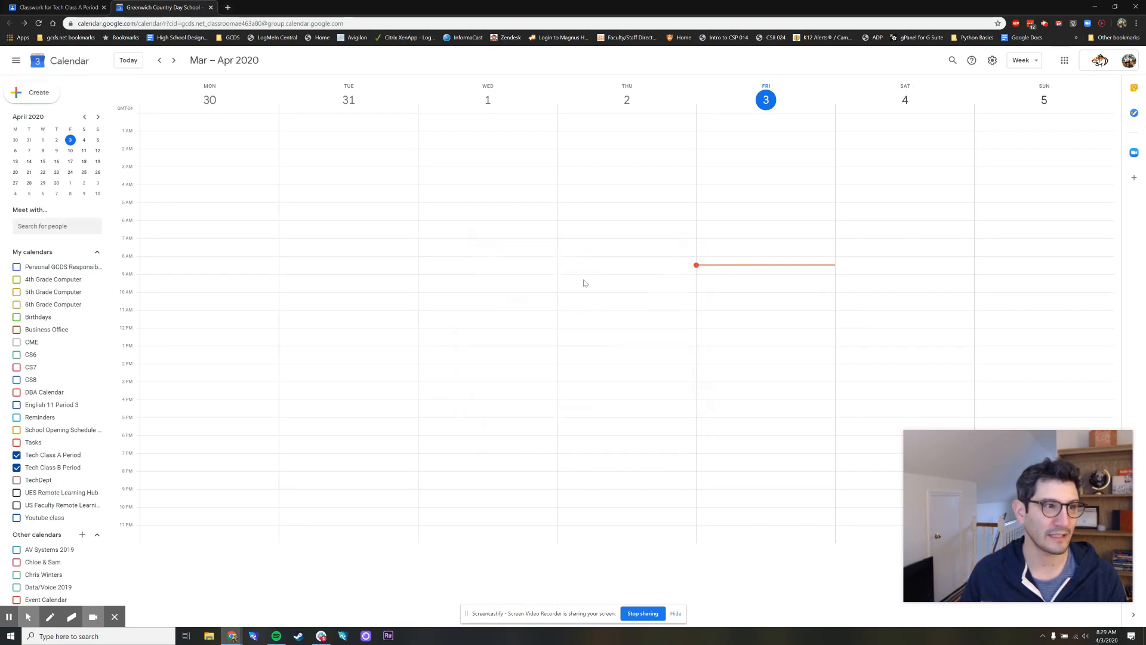
# Draft an event titled "Class" on Monday, April 6, 2020, from 9:00am to 10:00am
pyautogui.click(173, 61)
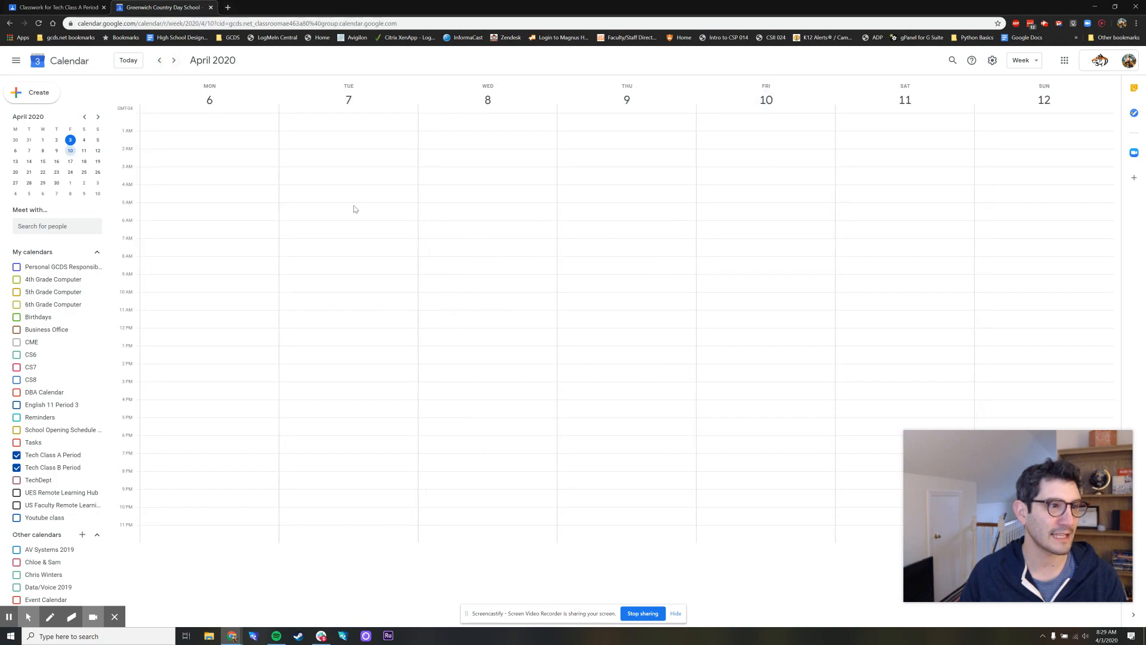
pyautogui.click(192, 284)
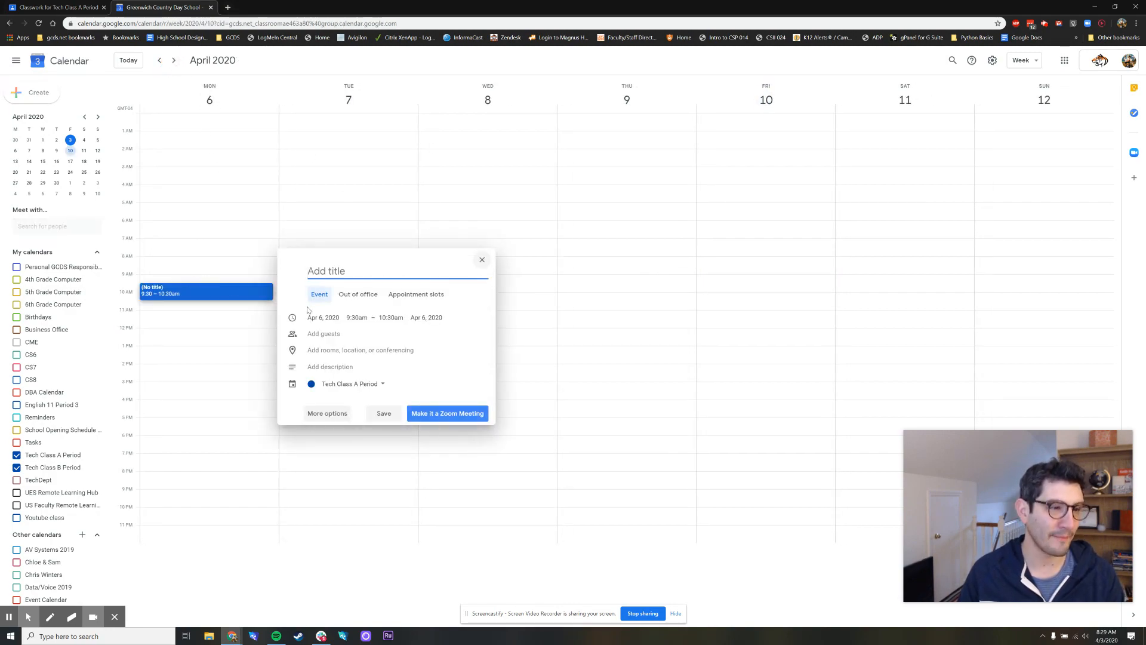
pyautogui.click(187, 281)
pyautogui.click(182, 281)
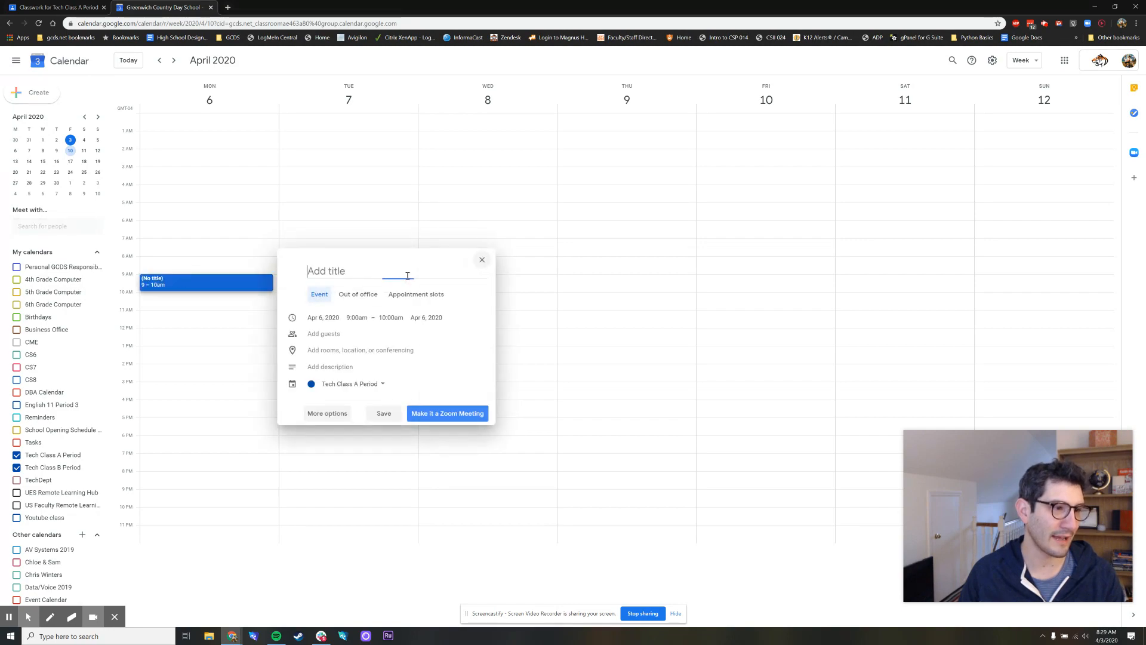
pyautogui.write('Class')
# Open the Class event's full options and make it a Zoom meeting
pyautogui.click(328, 413)
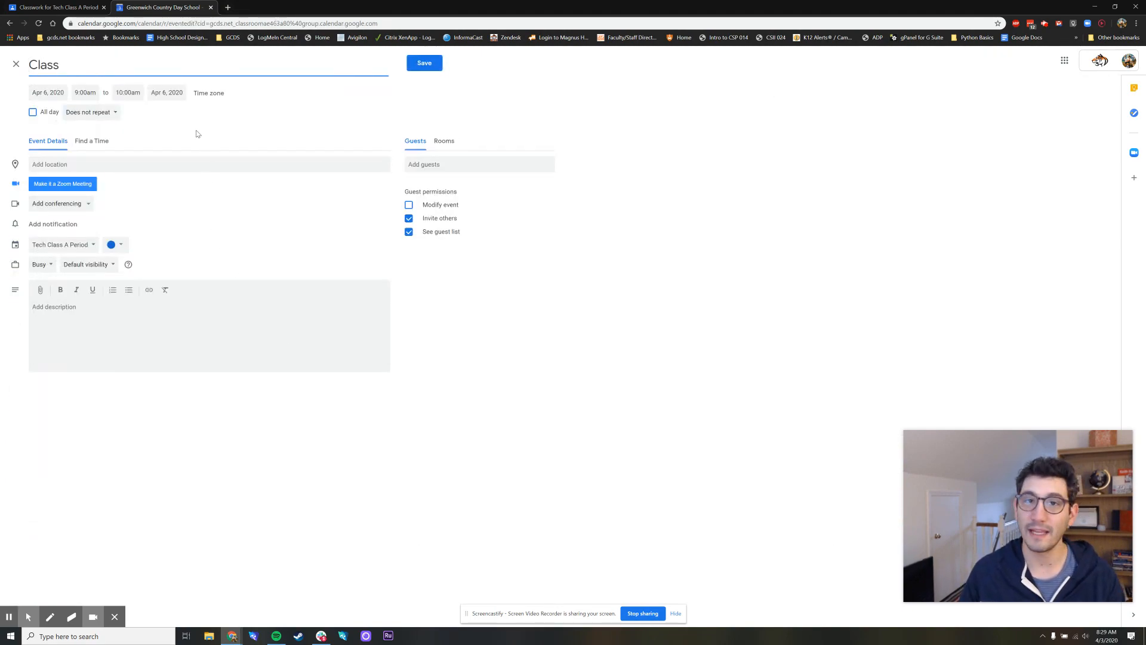
pyautogui.click(60, 184)
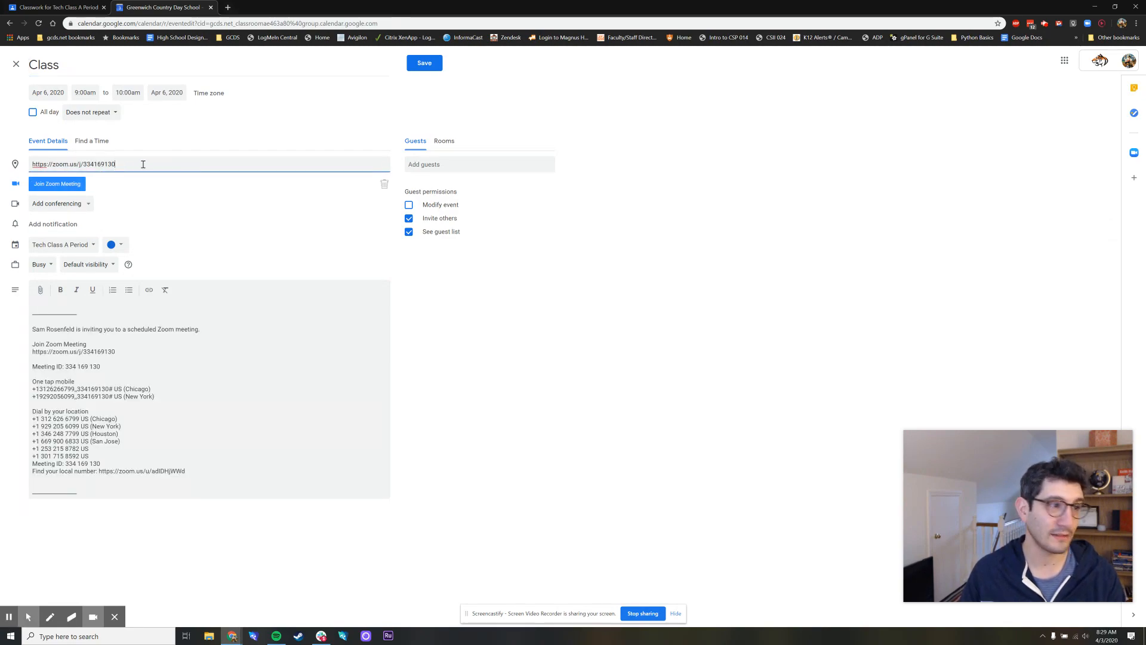
pyautogui.moveTo(144, 165); pyautogui.dragTo(12, 166)
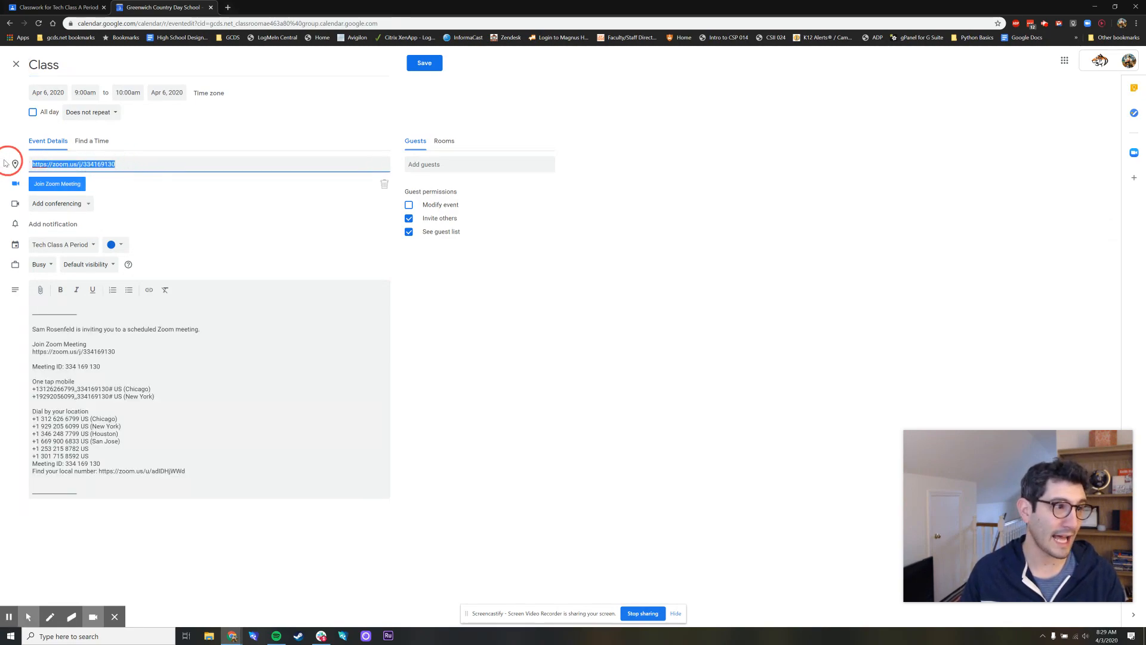
pyautogui.click(246, 205)
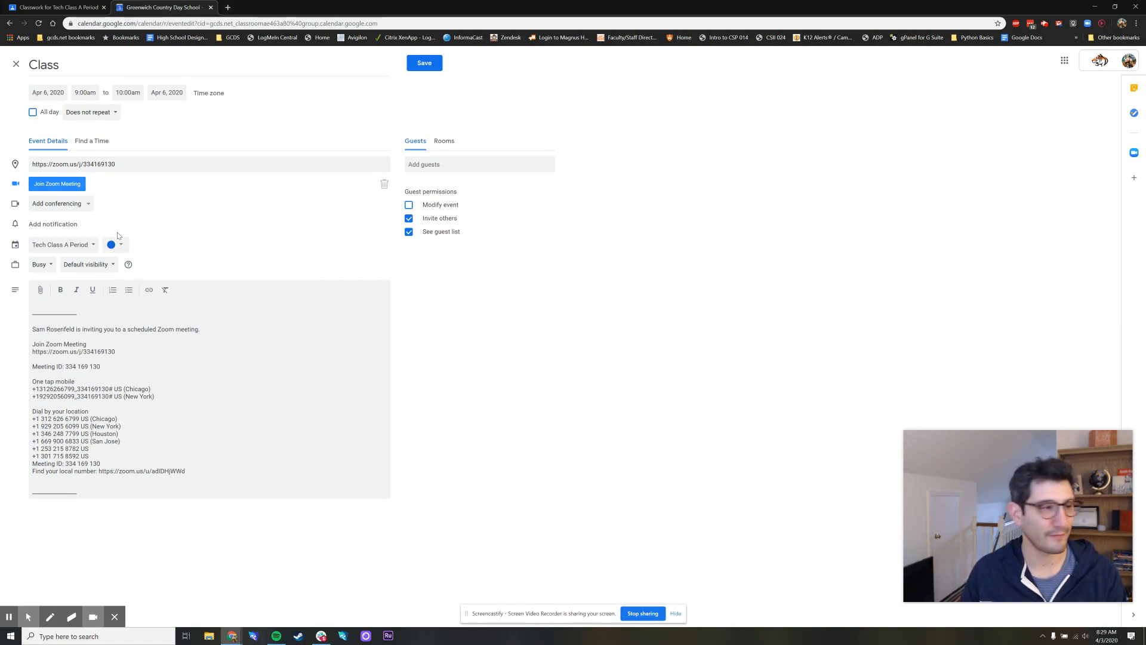
# Assign the Class event to the Tech Class A Period calendar and save it
pyautogui.click(69, 248)
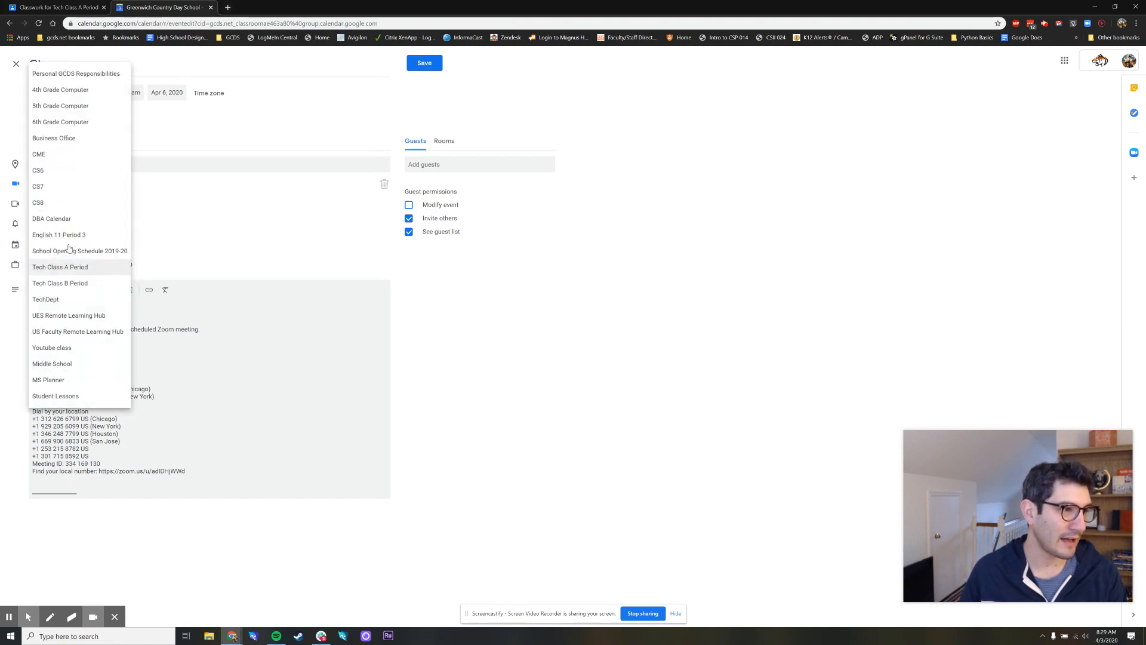
pyautogui.click(274, 229)
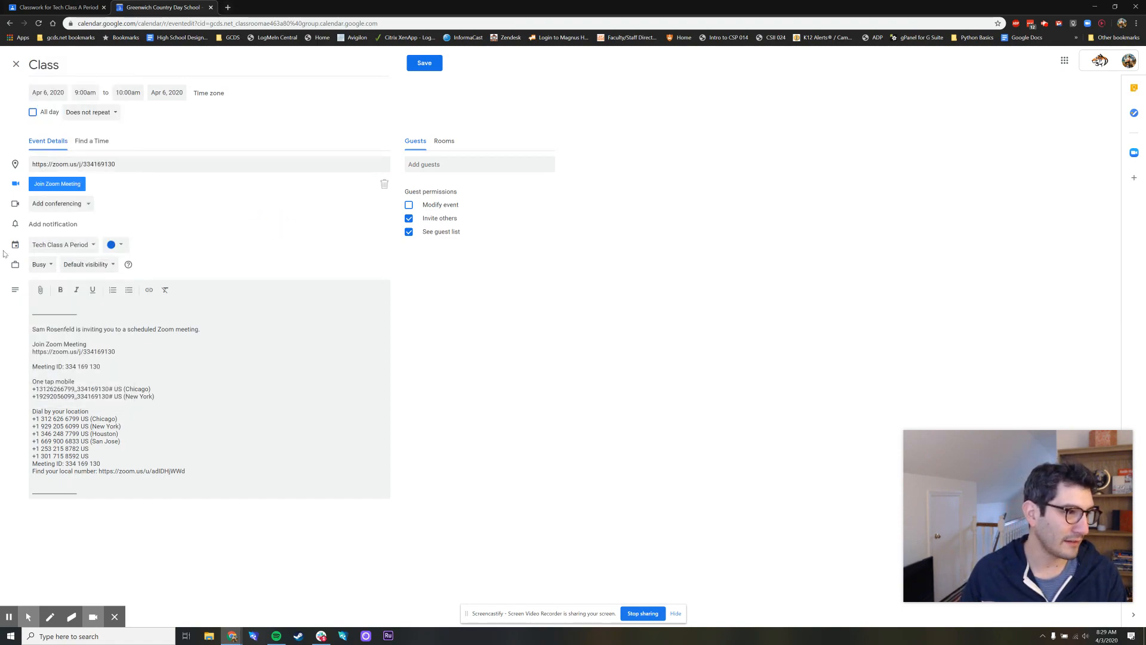
pyautogui.click(86, 249)
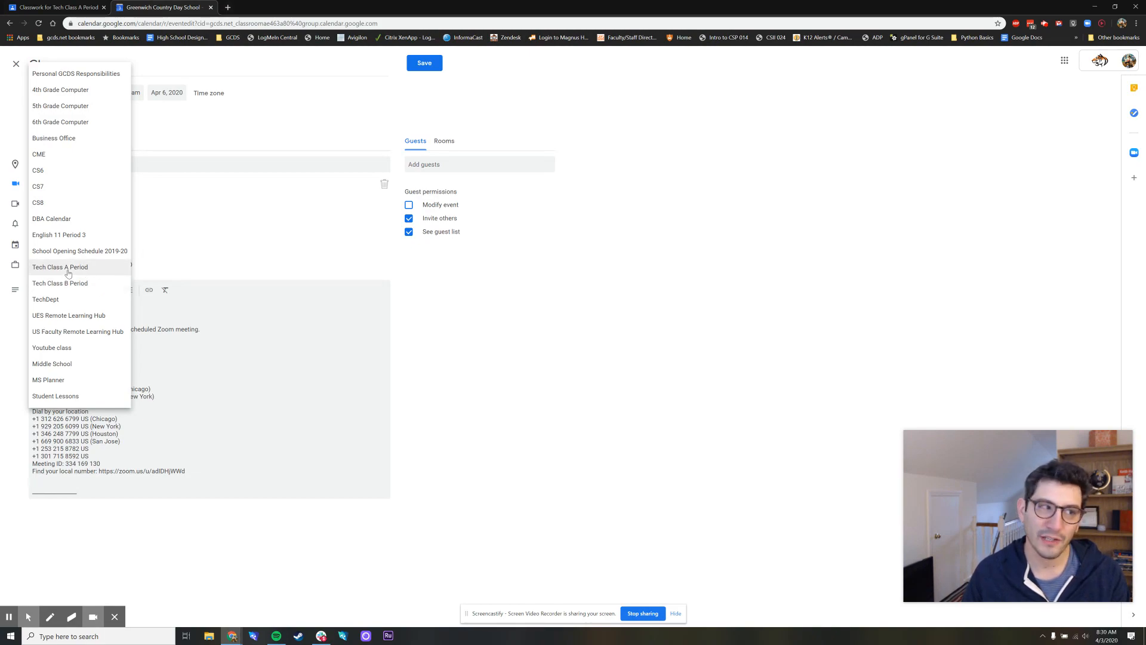
pyautogui.click(68, 273)
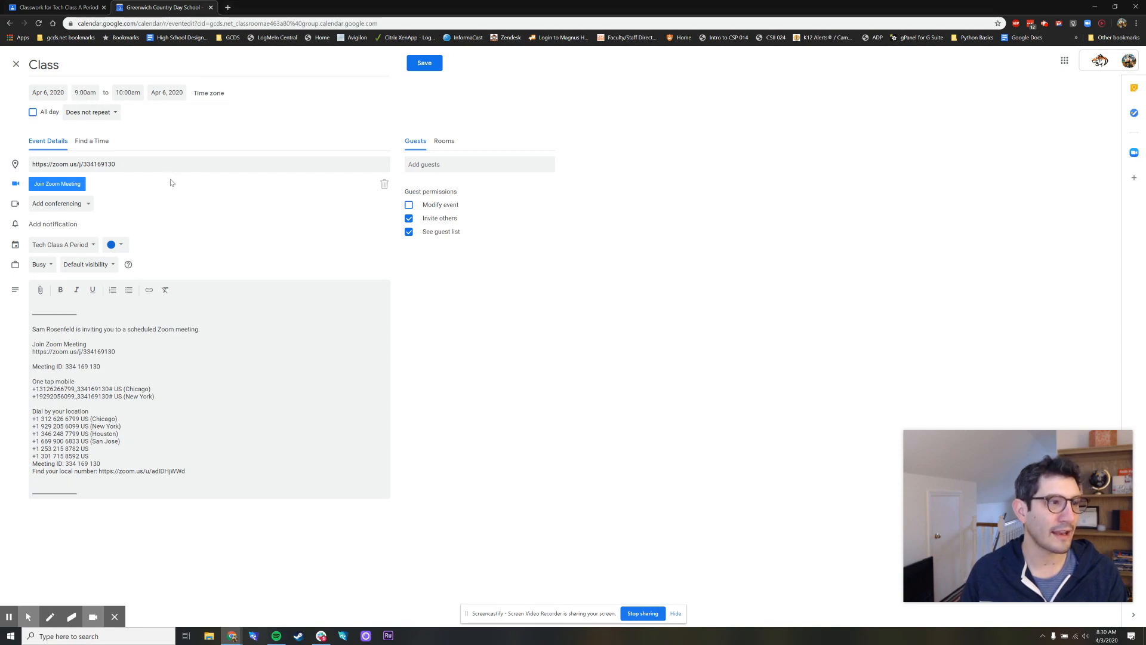
pyautogui.click(424, 62)
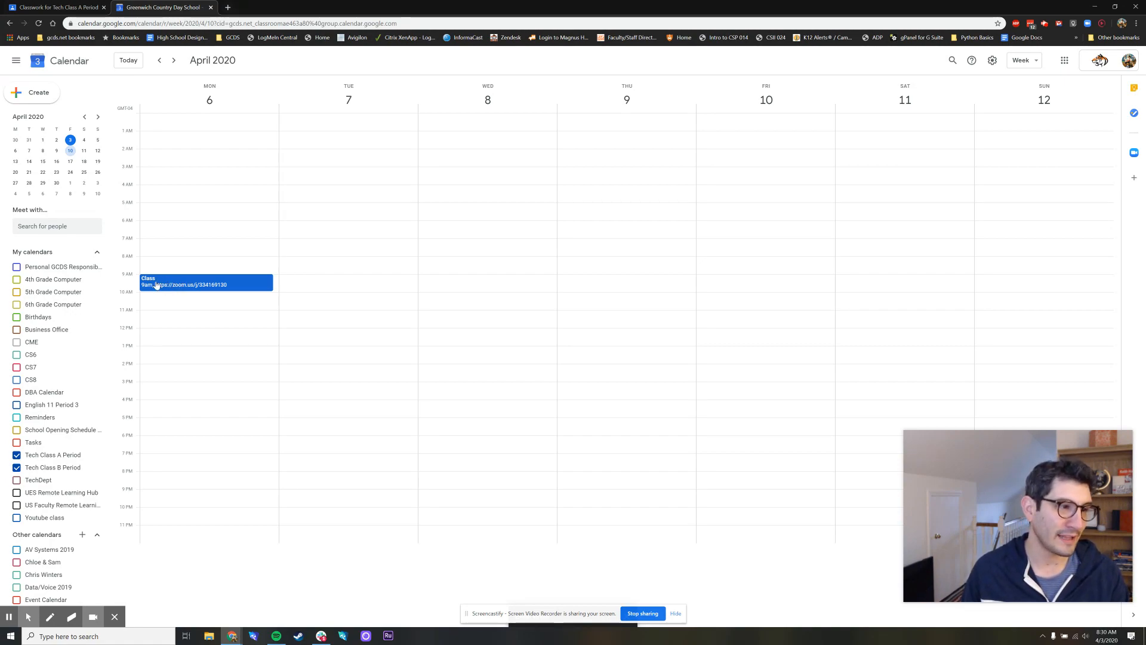
# Review the saved Monday event's details and check the following week for the same class
pyautogui.click(195, 285)
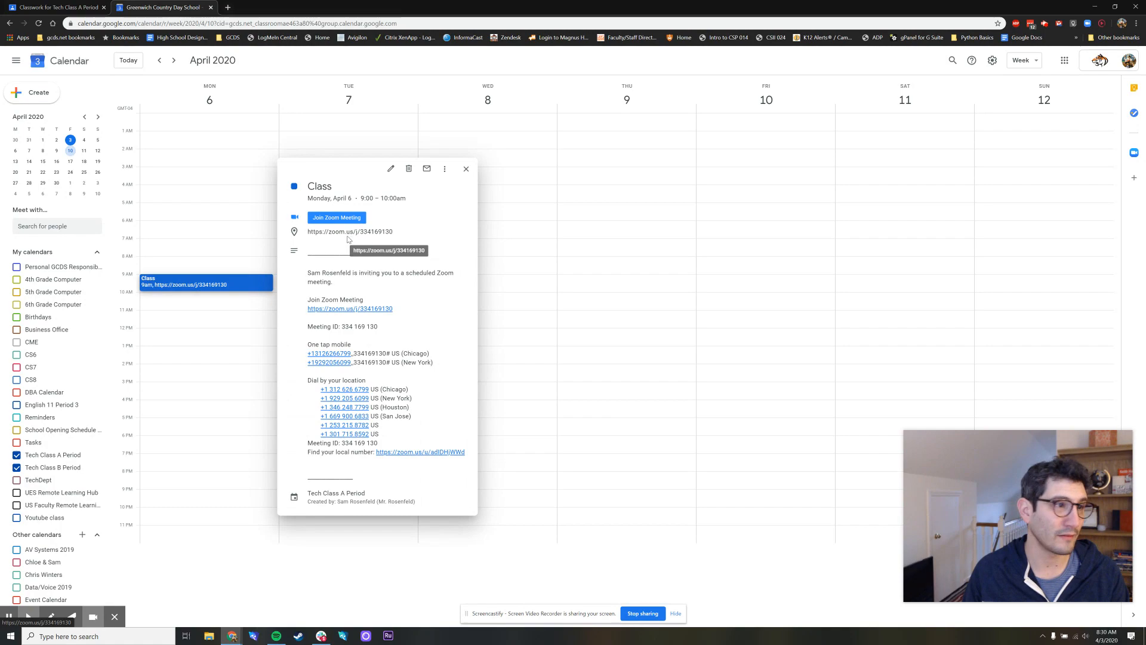
pyautogui.click(394, 58)
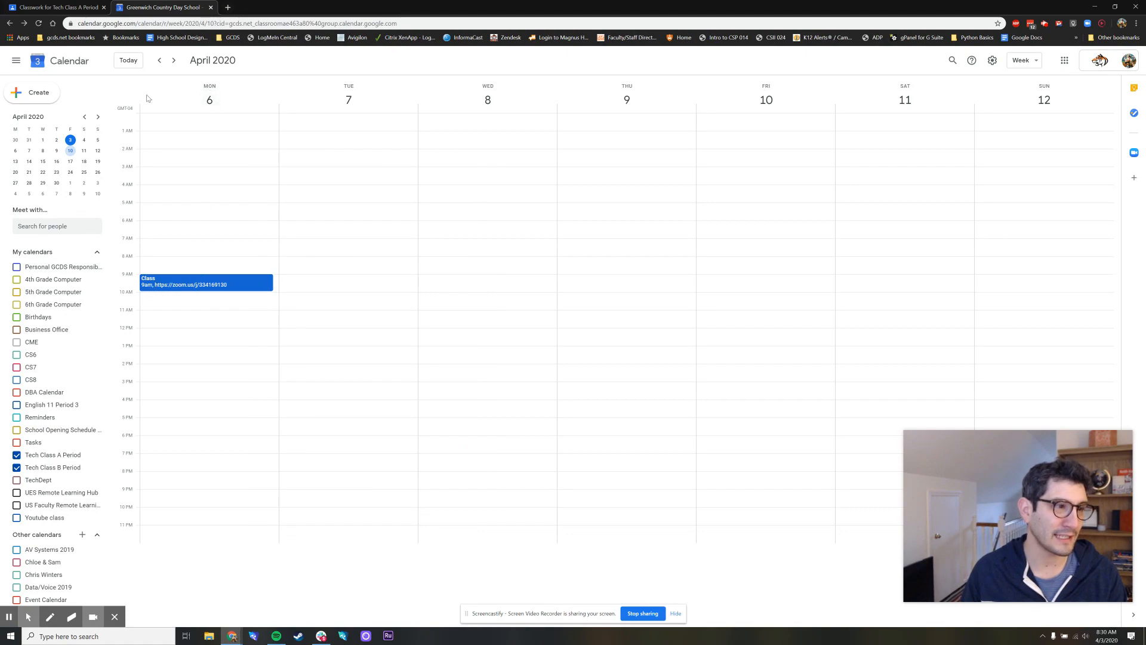
pyautogui.click(174, 60)
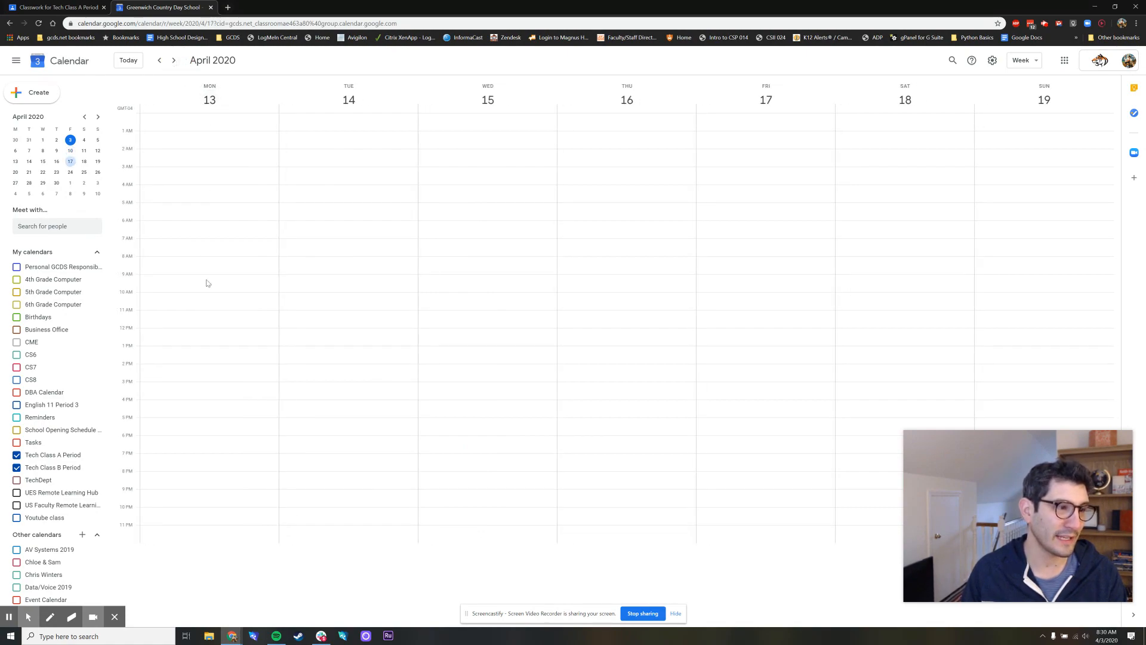
pyautogui.click(160, 60)
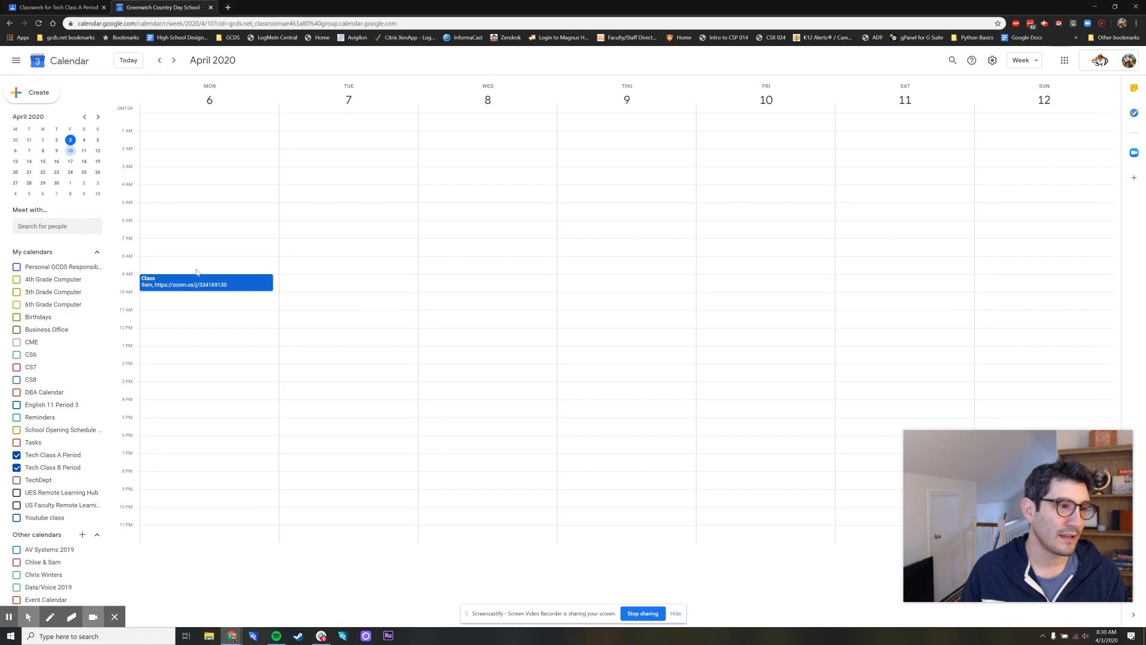
# Edit Monday's Class event so it repeats weekly on Monday, and save the change
pyautogui.click(245, 288)
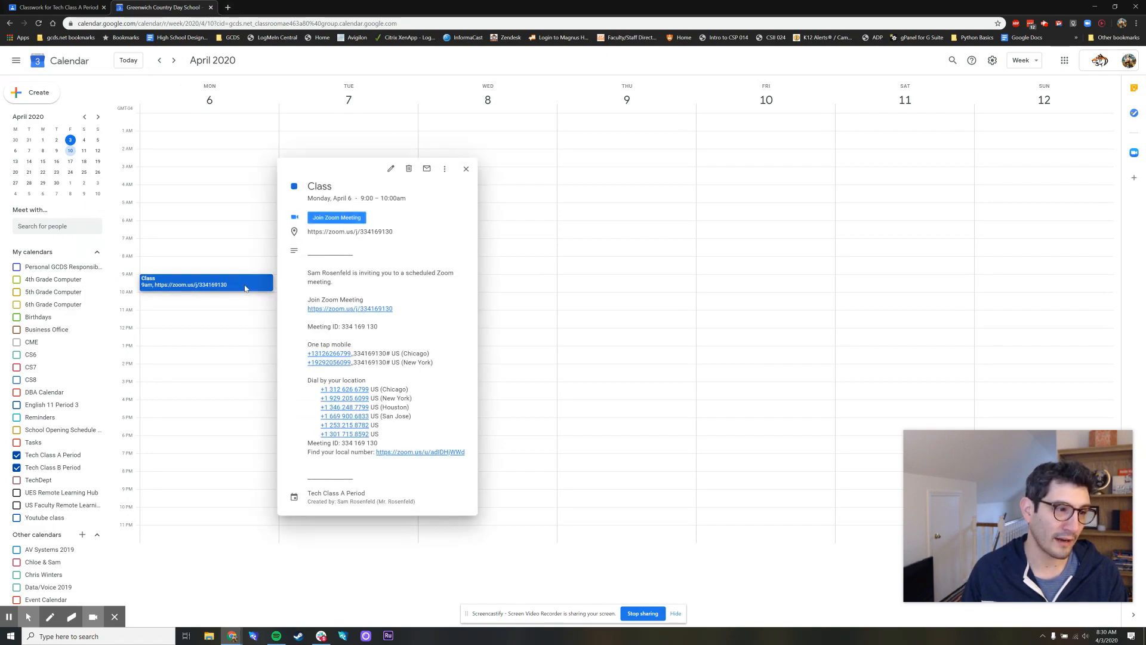
pyautogui.click(389, 170)
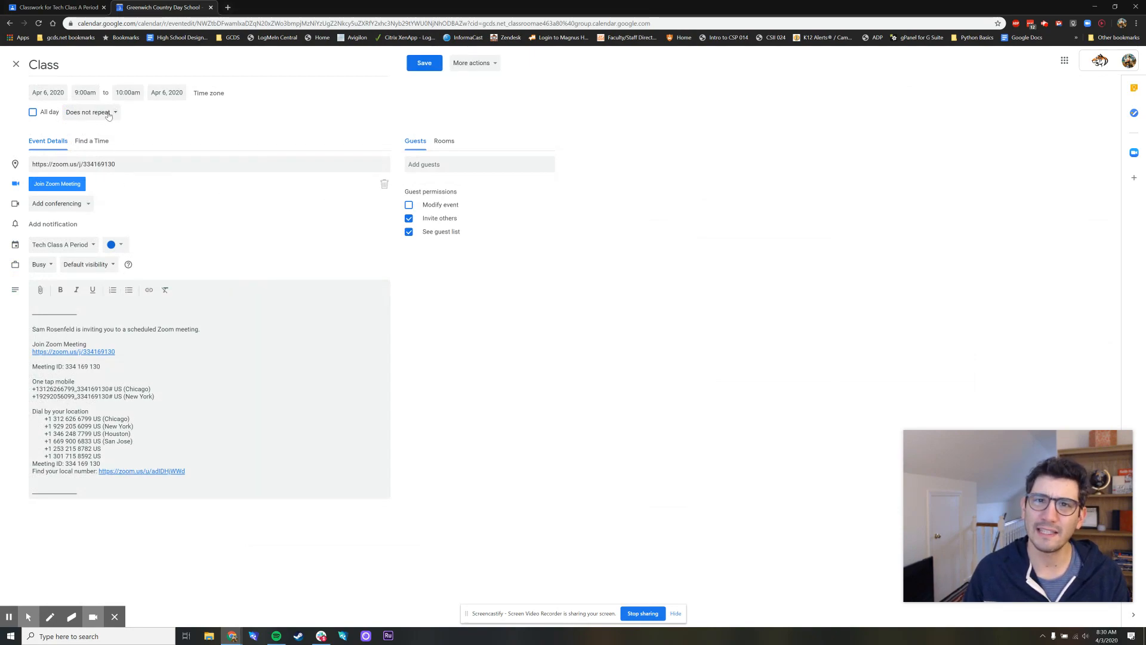
pyautogui.click(108, 115)
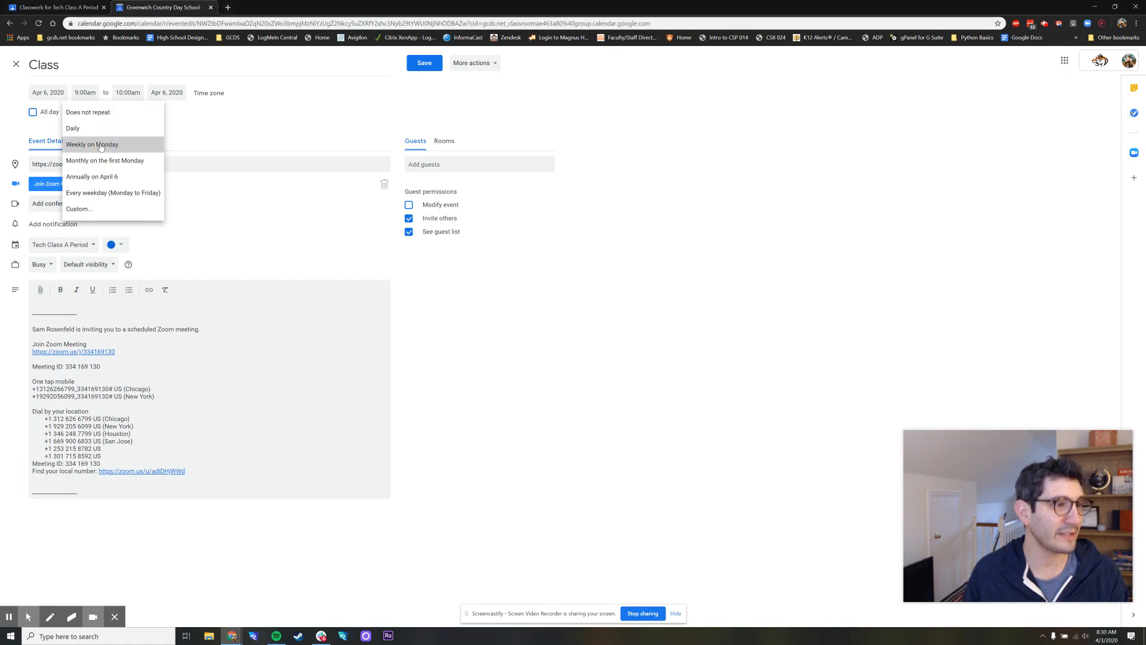
pyautogui.click(101, 145)
pyautogui.click(425, 66)
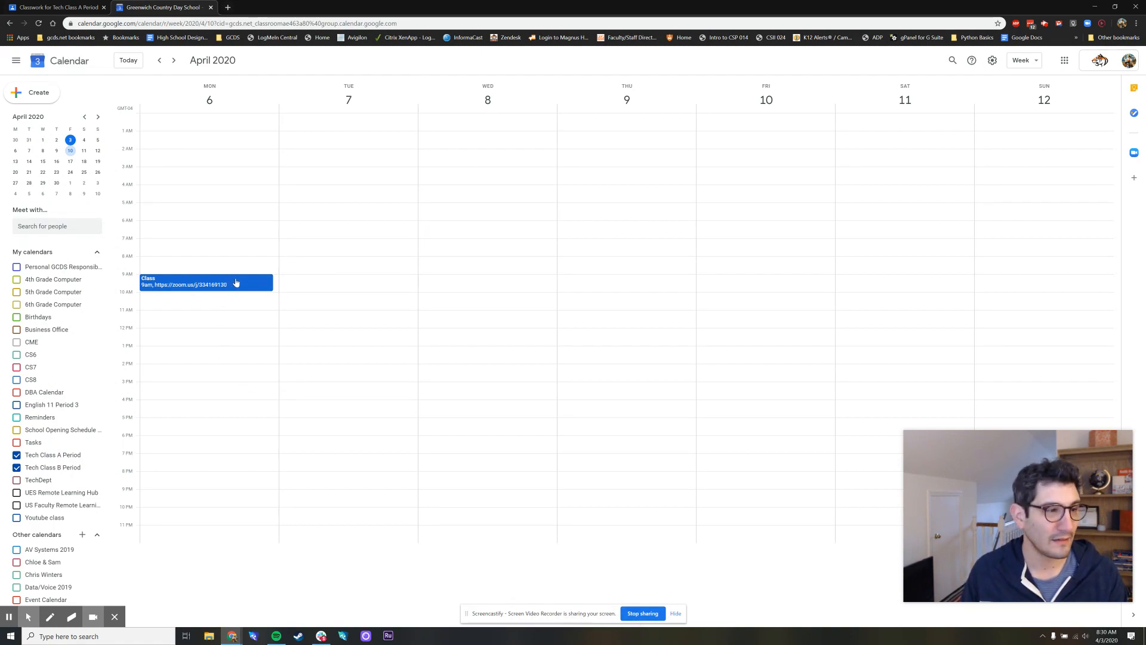
# Check the following weeks for the recurring Monday class and return to the week of April 6
pyautogui.click(173, 60)
pyautogui.click(174, 60)
pyautogui.click(174, 60)
pyautogui.click(160, 60)
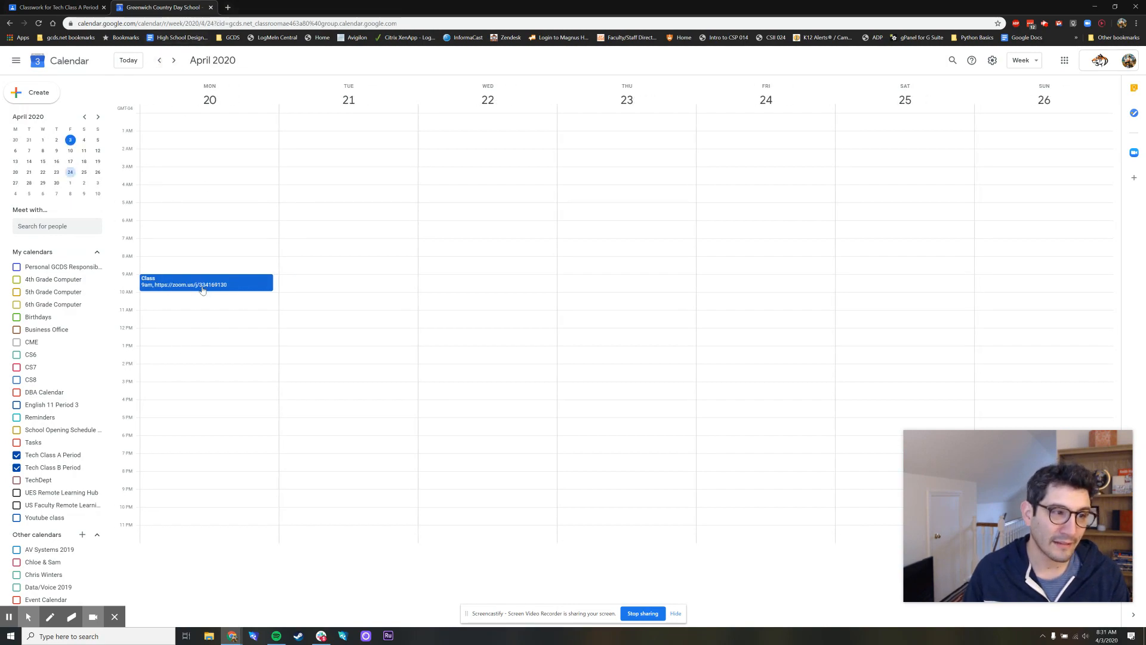
pyautogui.click(160, 60)
pyautogui.click(160, 61)
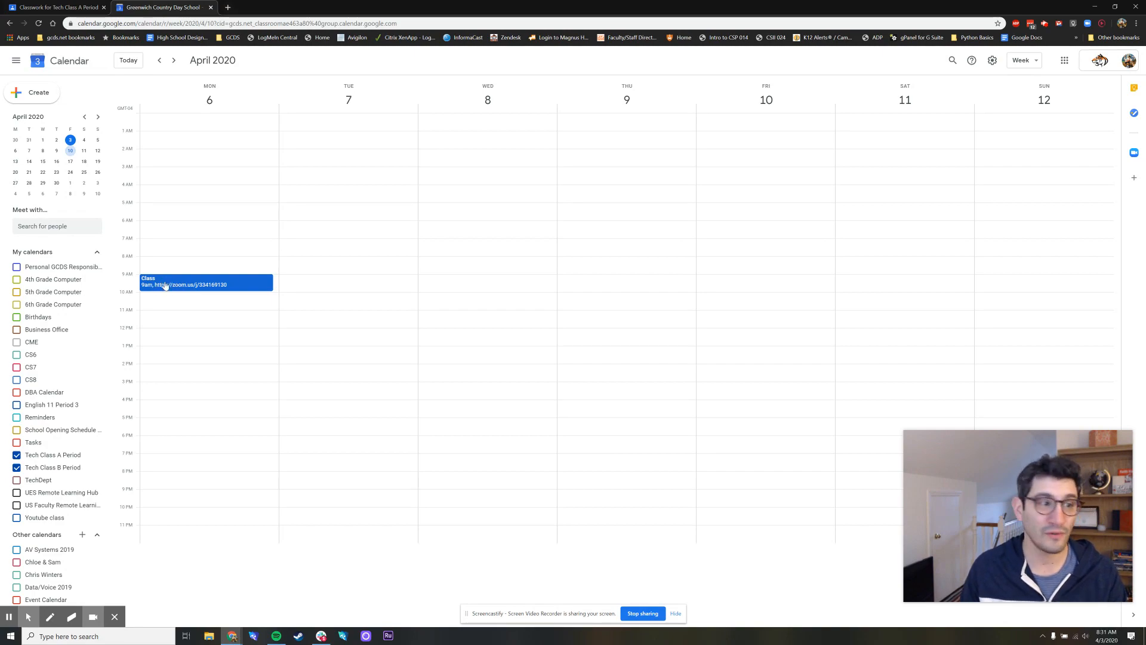
# Create and save an event titled "Class" on Tuesday, April 7, 2020, from 11:30am to 12:30pm
pyautogui.click(345, 323)
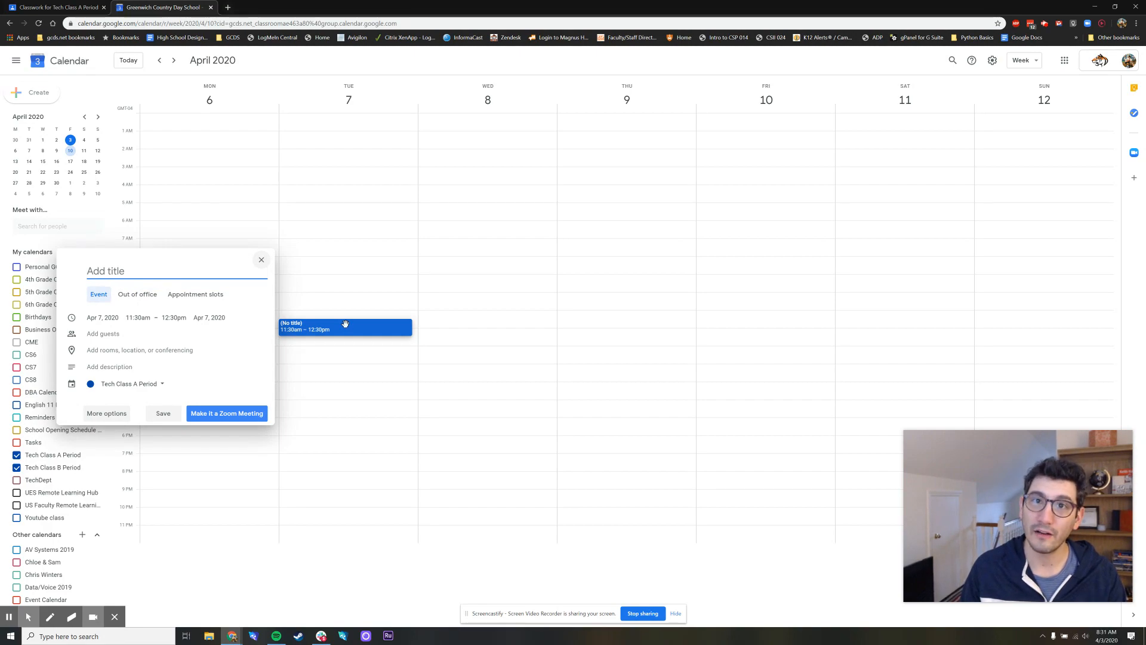
pyautogui.write('Class')
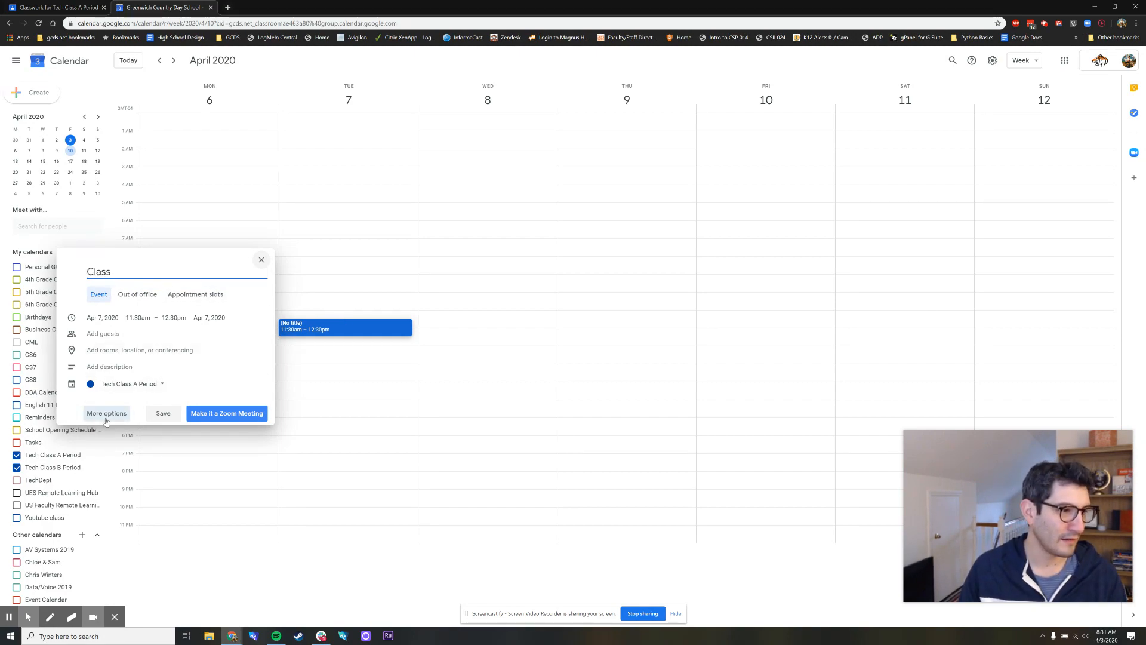
pyautogui.click(162, 414)
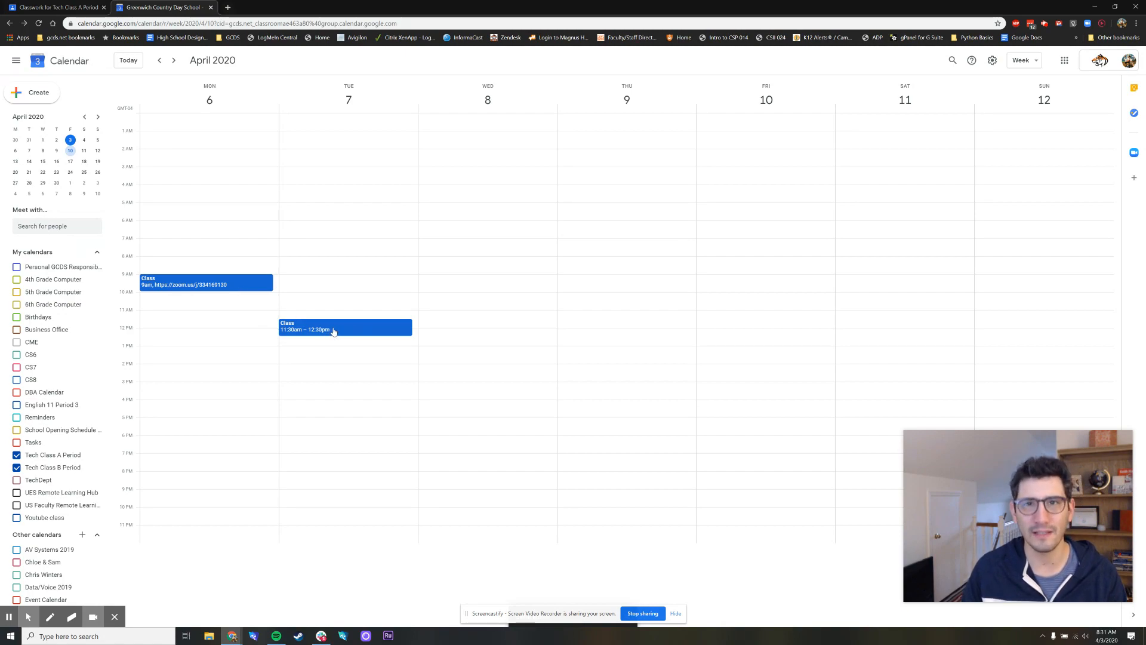
# Copy the Zoom link from the location of Monday's 9am Class event and leave that event unchanged
pyautogui.click(177, 284)
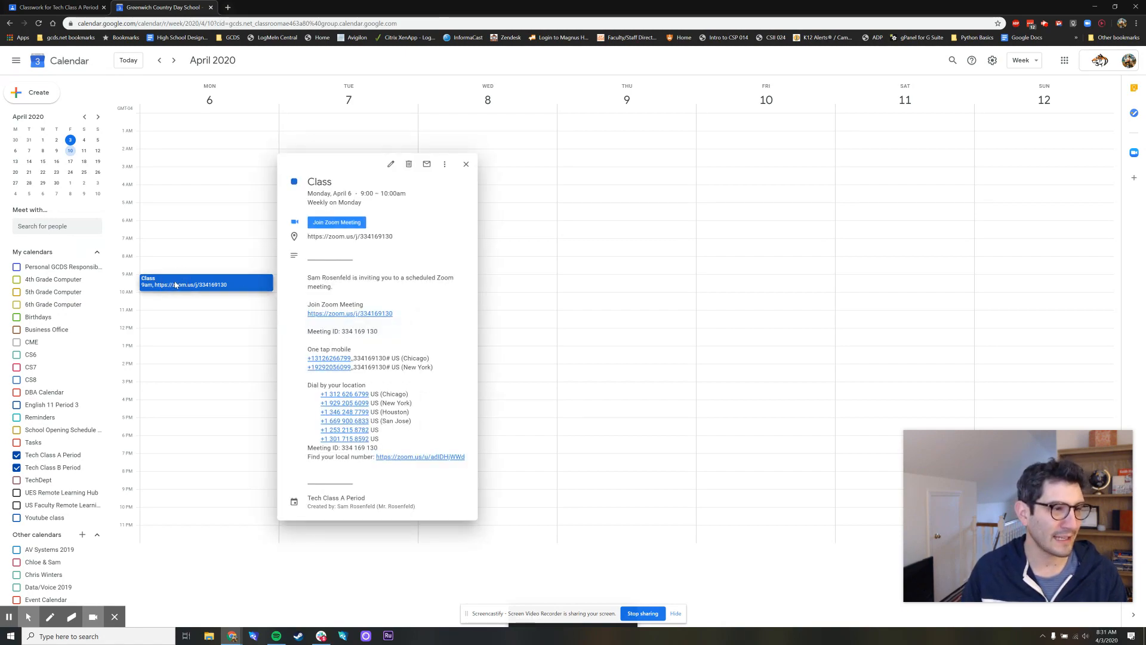
pyautogui.click(391, 164)
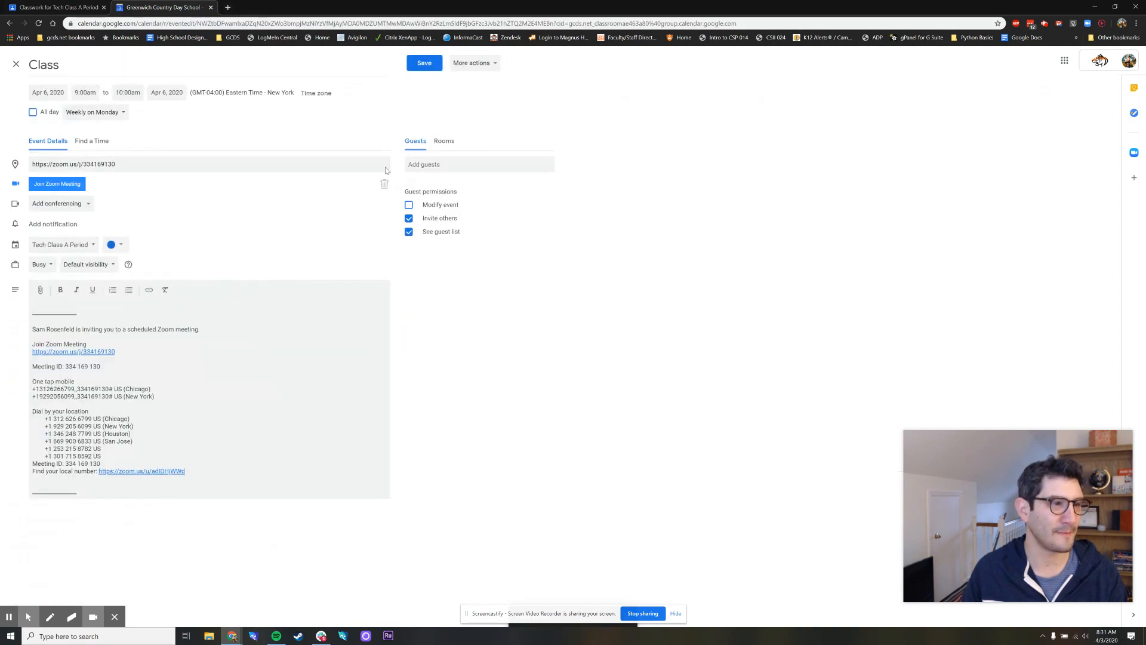
pyautogui.moveTo(141, 165); pyautogui.dragTo(14, 165)
pyautogui.hotkey('ctrl', 'c')
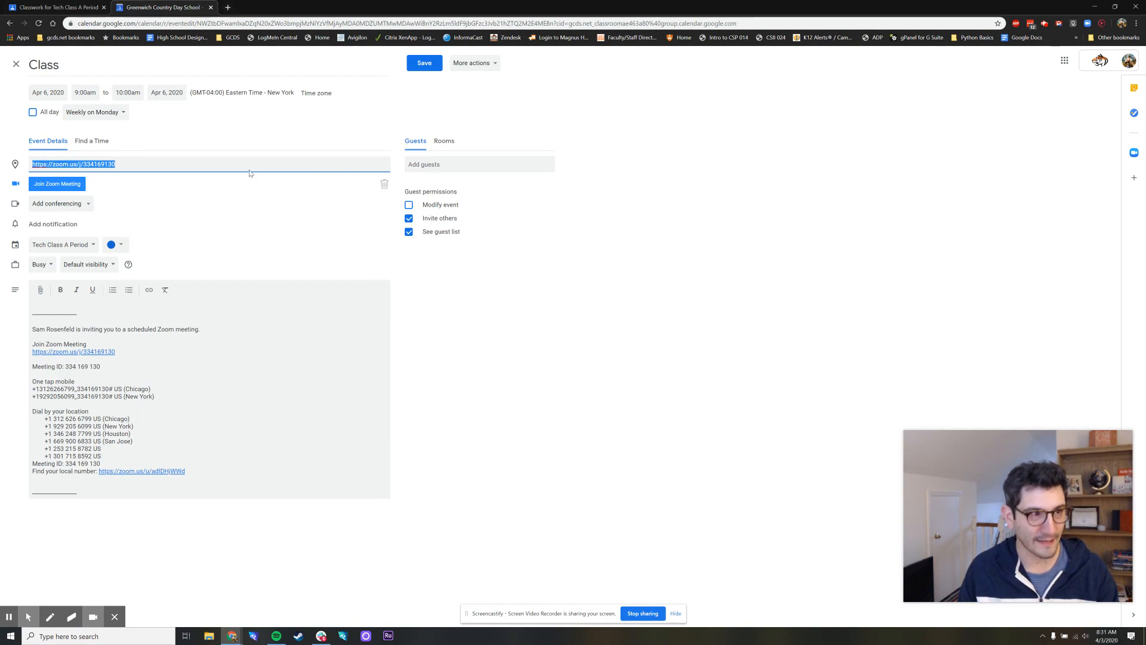
pyautogui.click(17, 64)
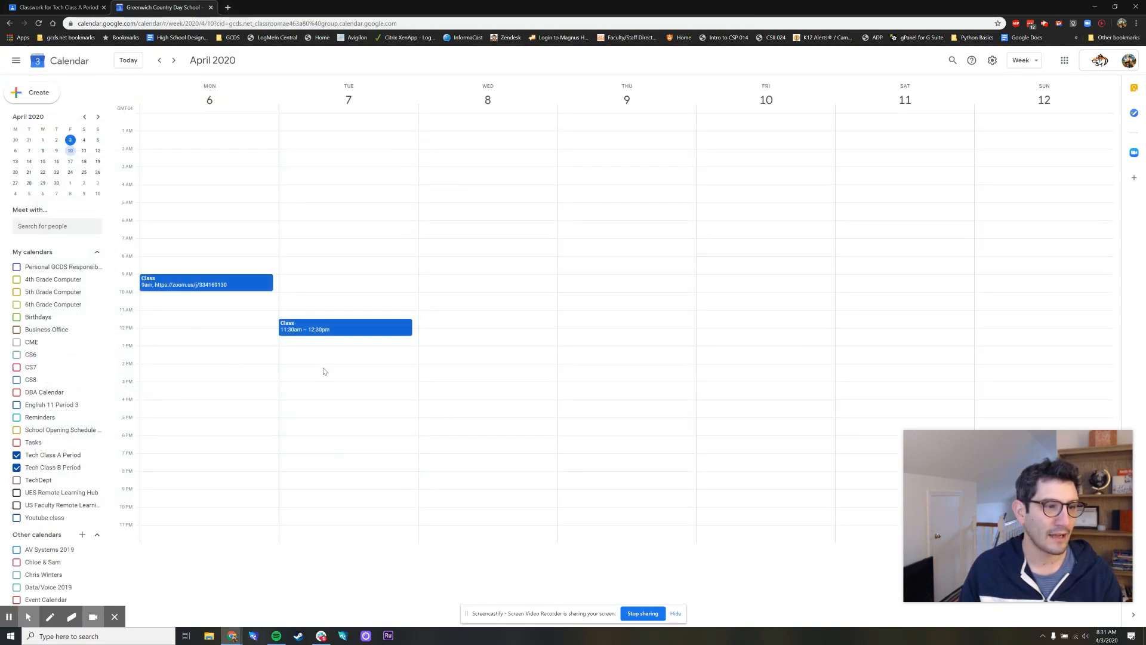
# Paste the copied Zoom link as the location of Tuesday's 11:30am Class event and save it
pyautogui.click(354, 329)
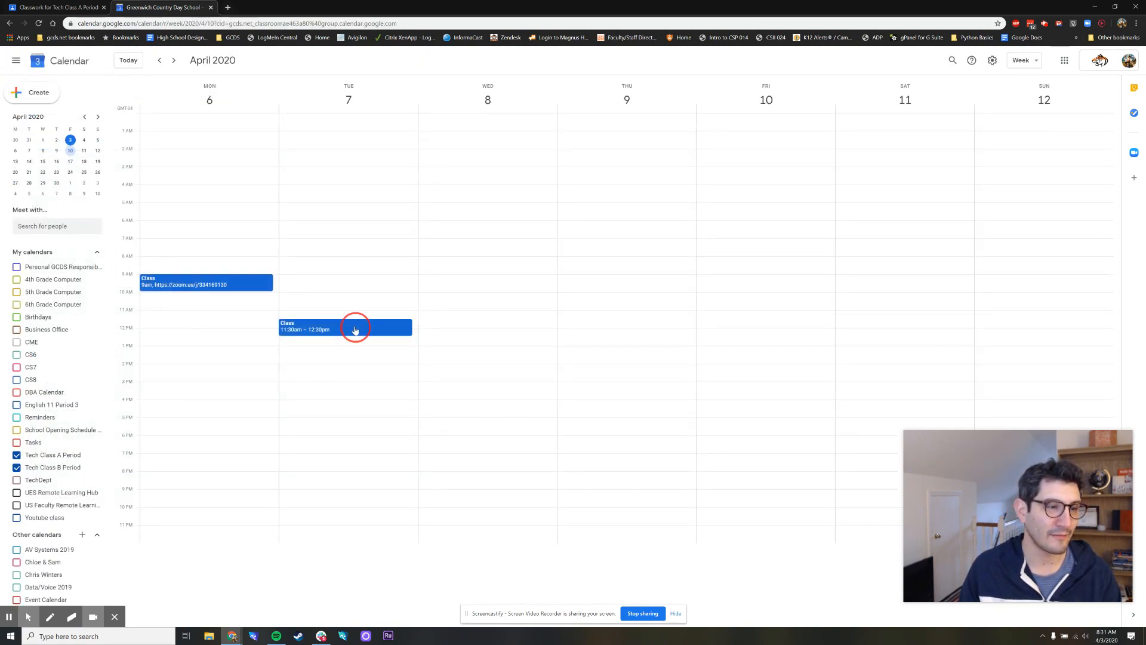
pyautogui.click(188, 307)
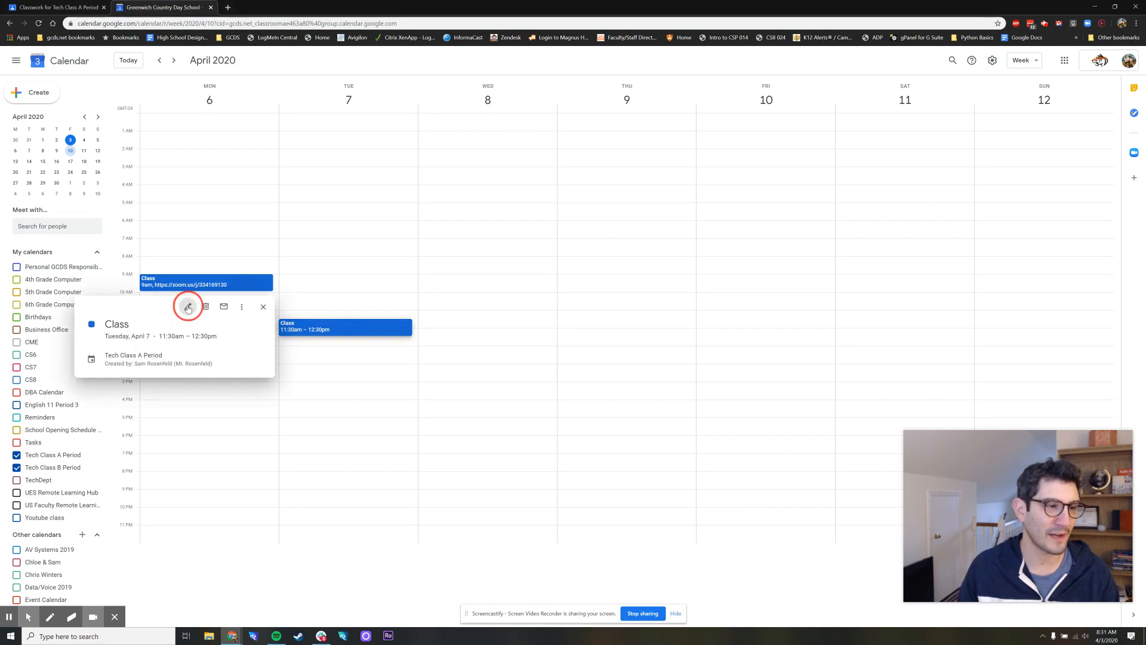
pyautogui.click(56, 163)
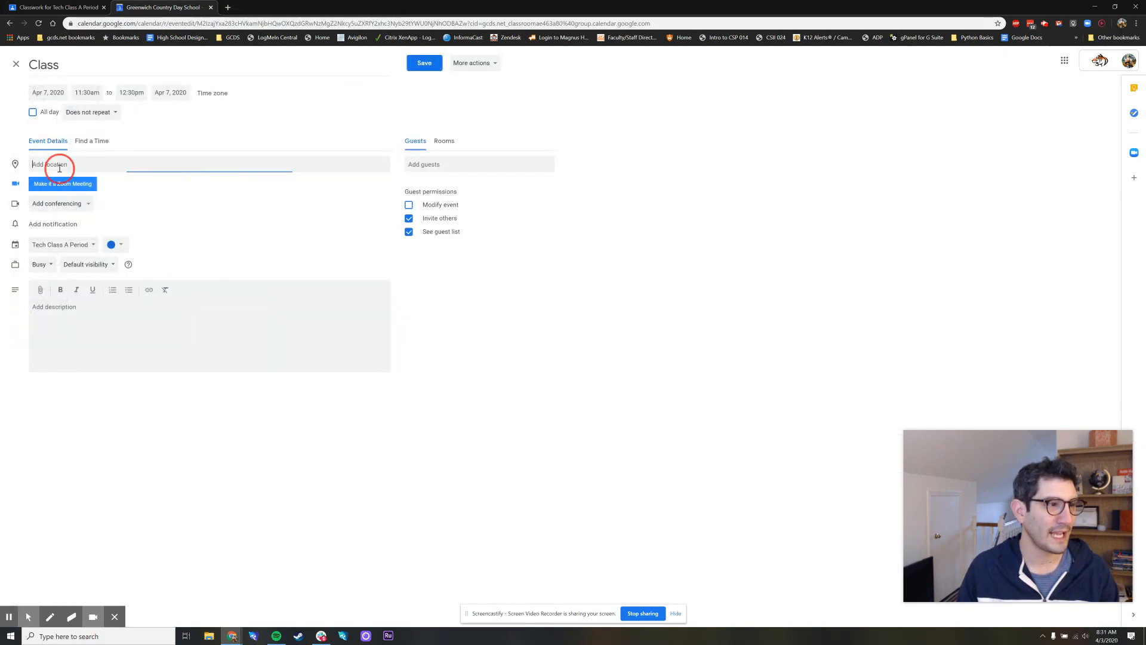
pyautogui.hotkey('ctrl', 'v')
pyautogui.click(245, 219)
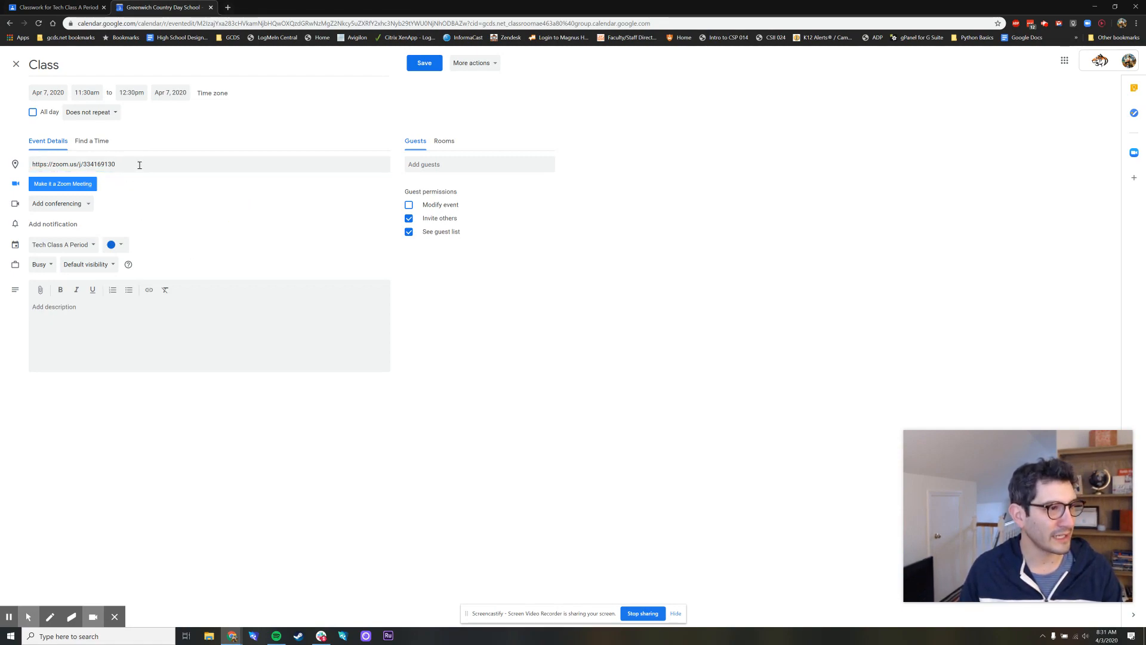
pyautogui.click(425, 62)
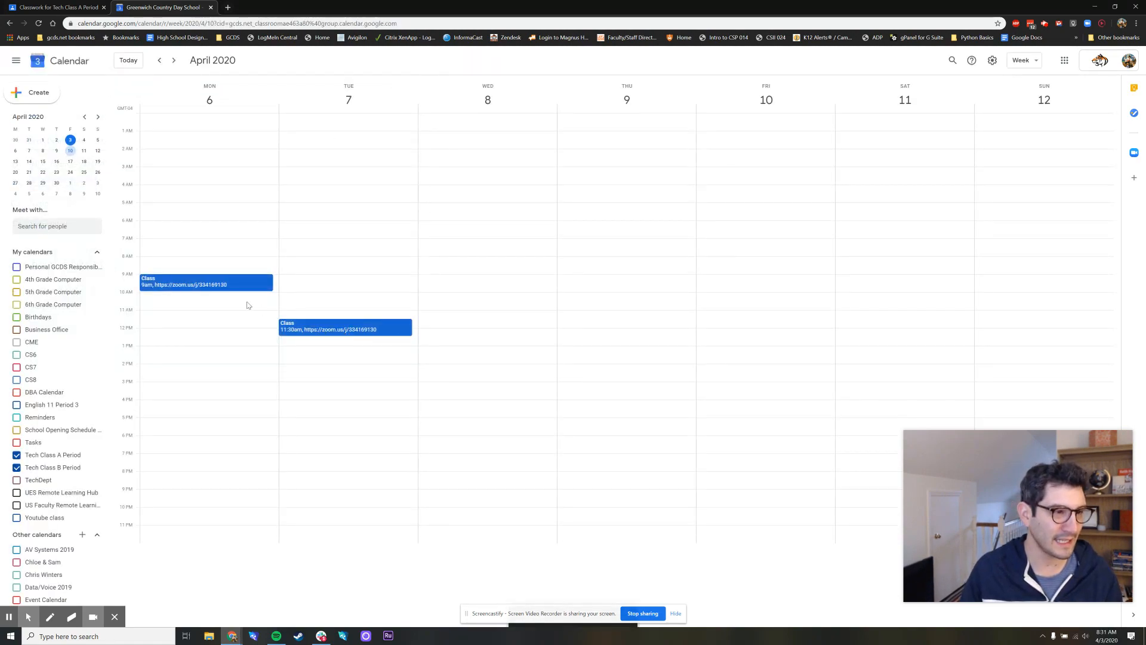
# Review the details of the Tuesday and Monday Class events, and check which classes appear in the following week
pyautogui.click(353, 332)
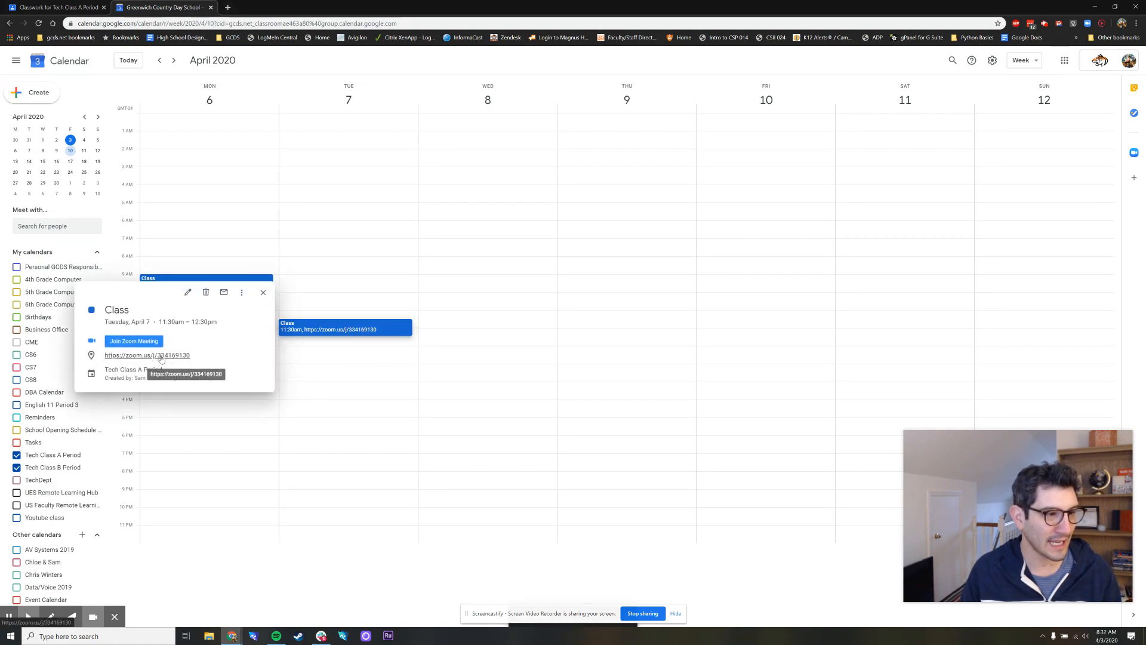
pyautogui.click(263, 292)
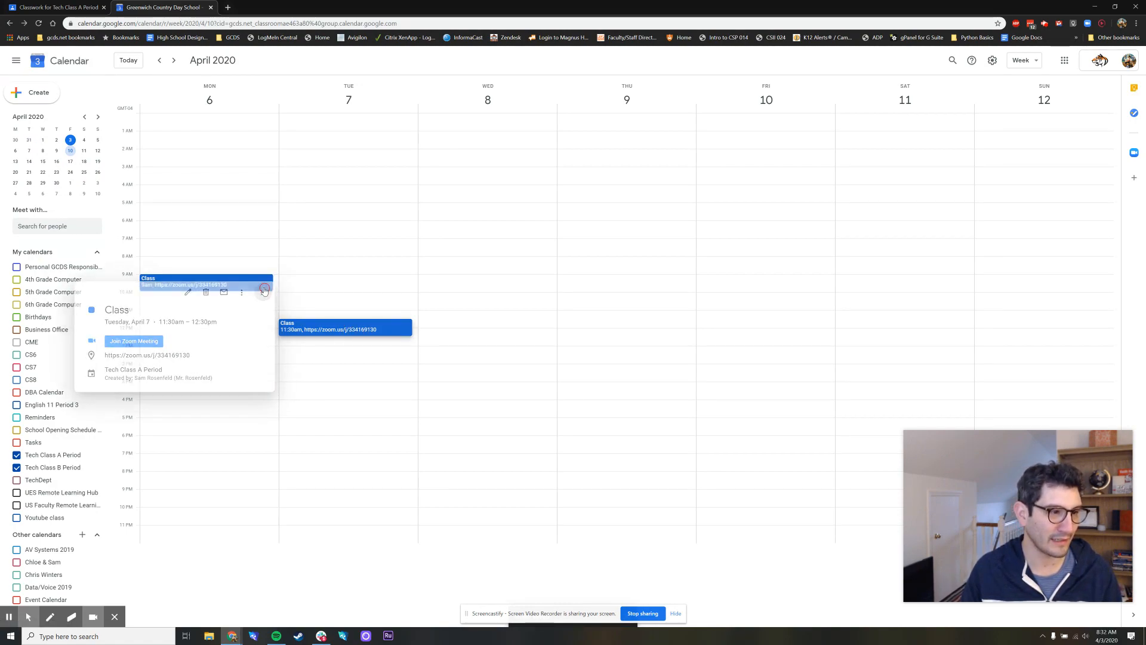
pyautogui.click(185, 287)
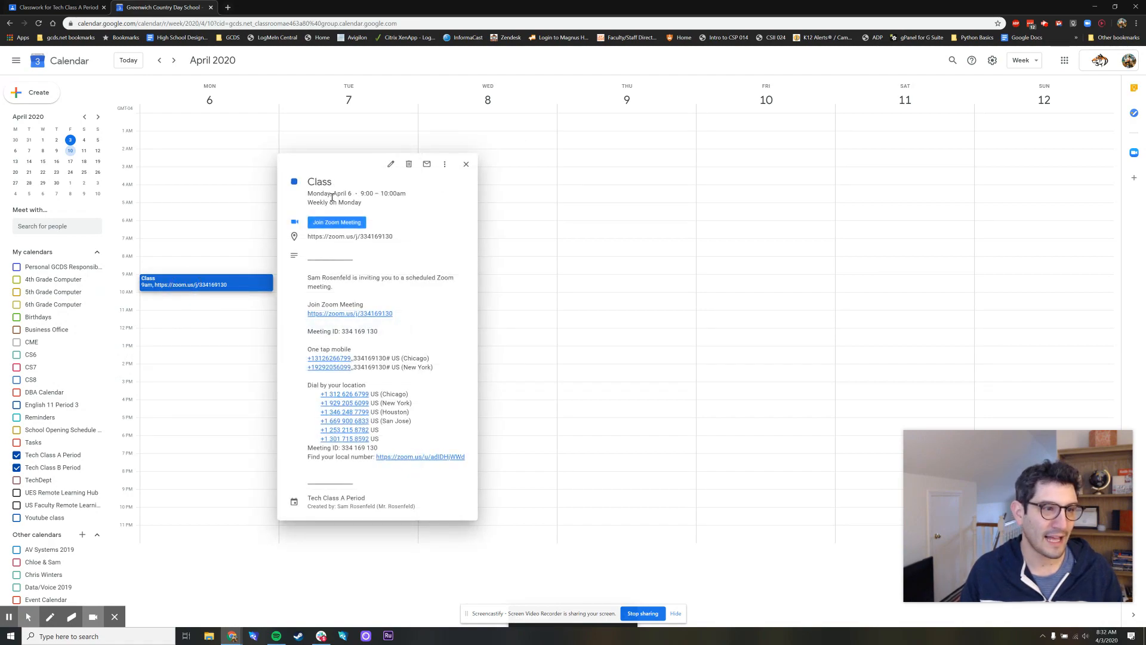
pyautogui.click(466, 164)
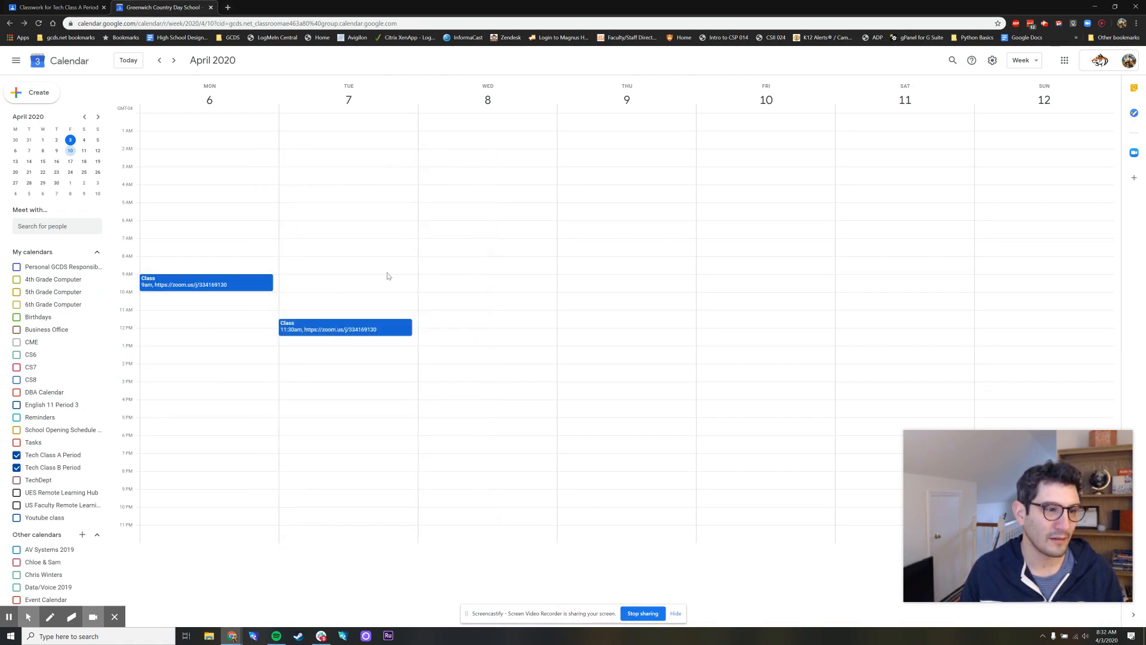
pyautogui.click(173, 60)
pyautogui.click(158, 62)
# Make Tuesday's Class event repeat weekly on Tuesday, save it, and check the following week
pyautogui.click(334, 328)
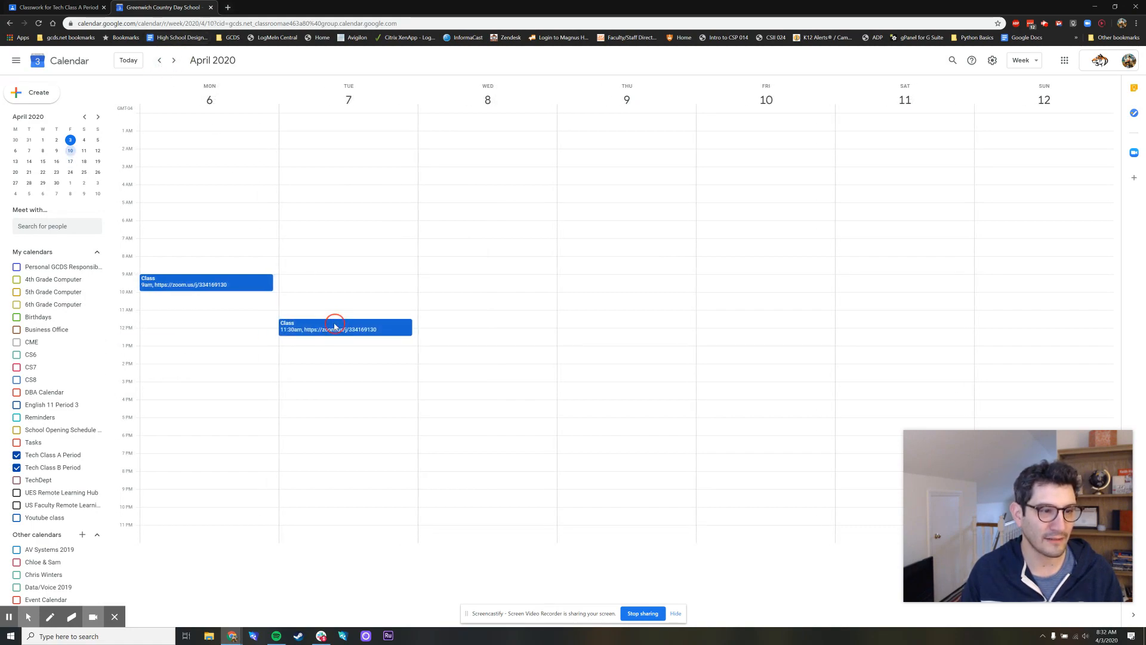
pyautogui.click(187, 292)
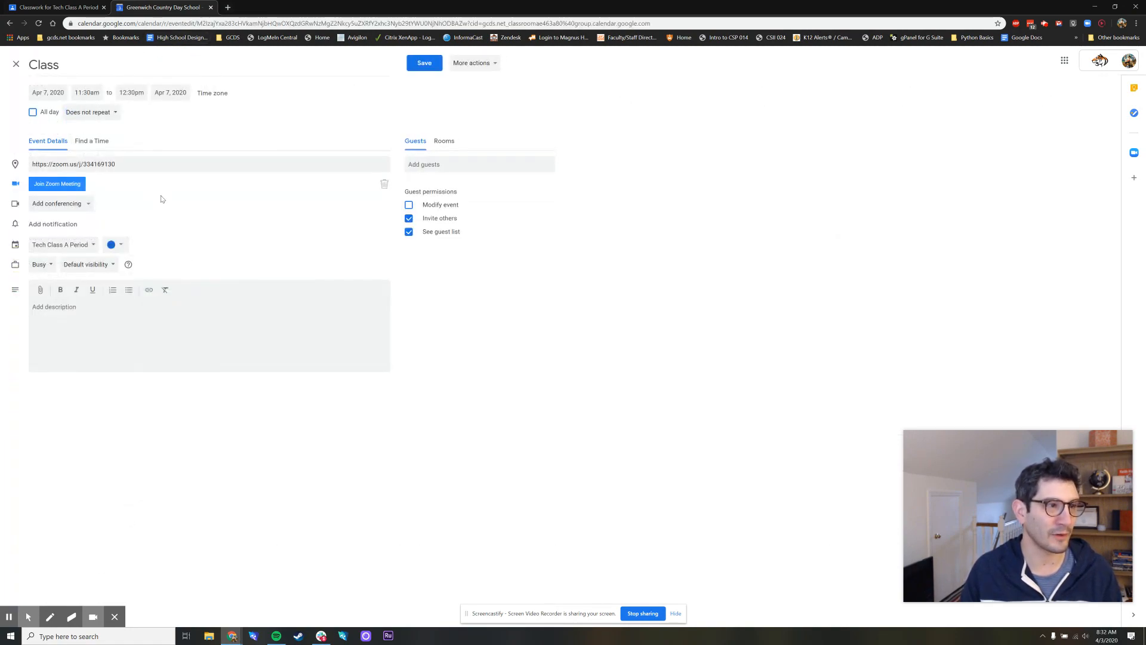
pyautogui.click(99, 117)
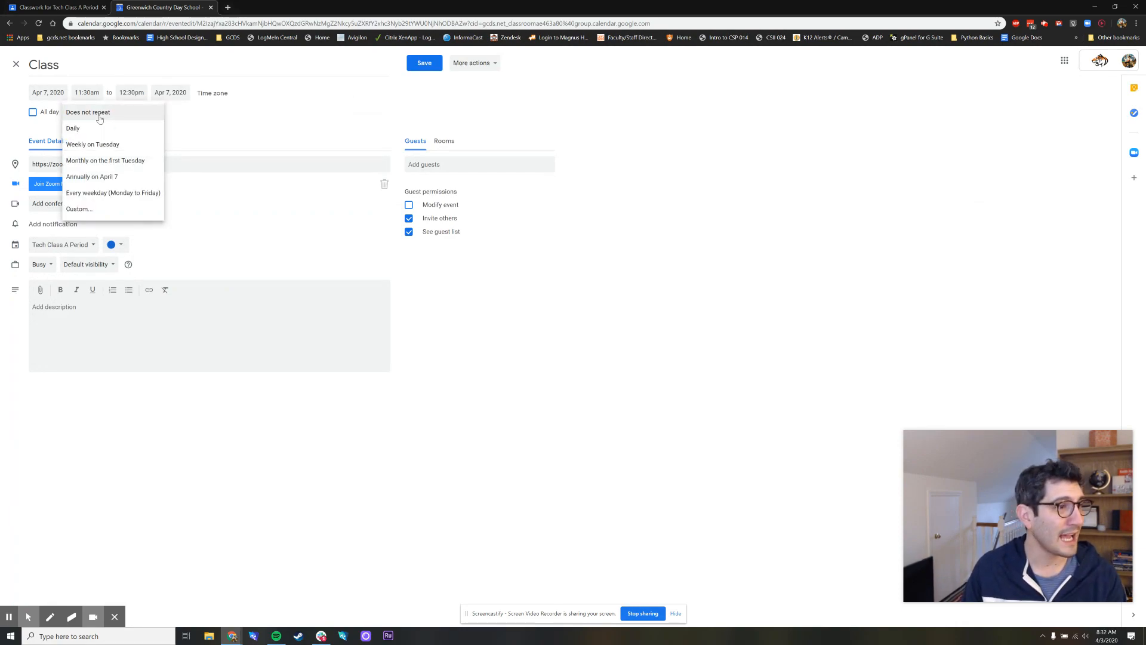
pyautogui.click(112, 143)
pyautogui.click(423, 64)
pyautogui.click(174, 60)
pyautogui.click(159, 60)
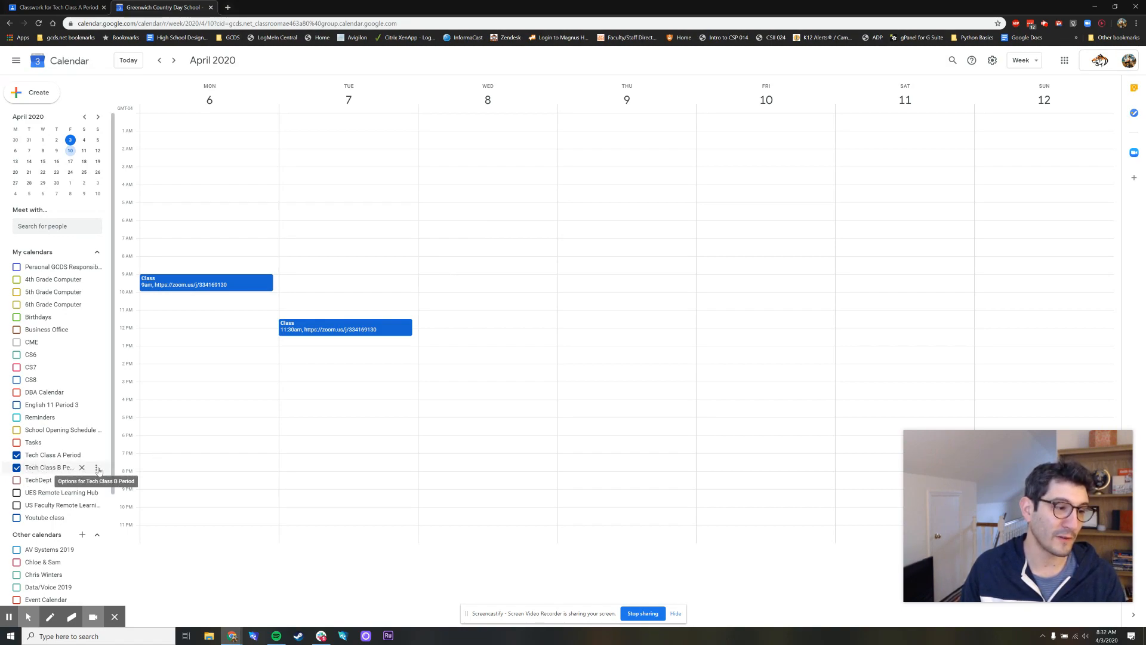
# Change the color of the Tech Class B Period calendar to red
pyautogui.click(96, 469)
pyautogui.click(116, 532)
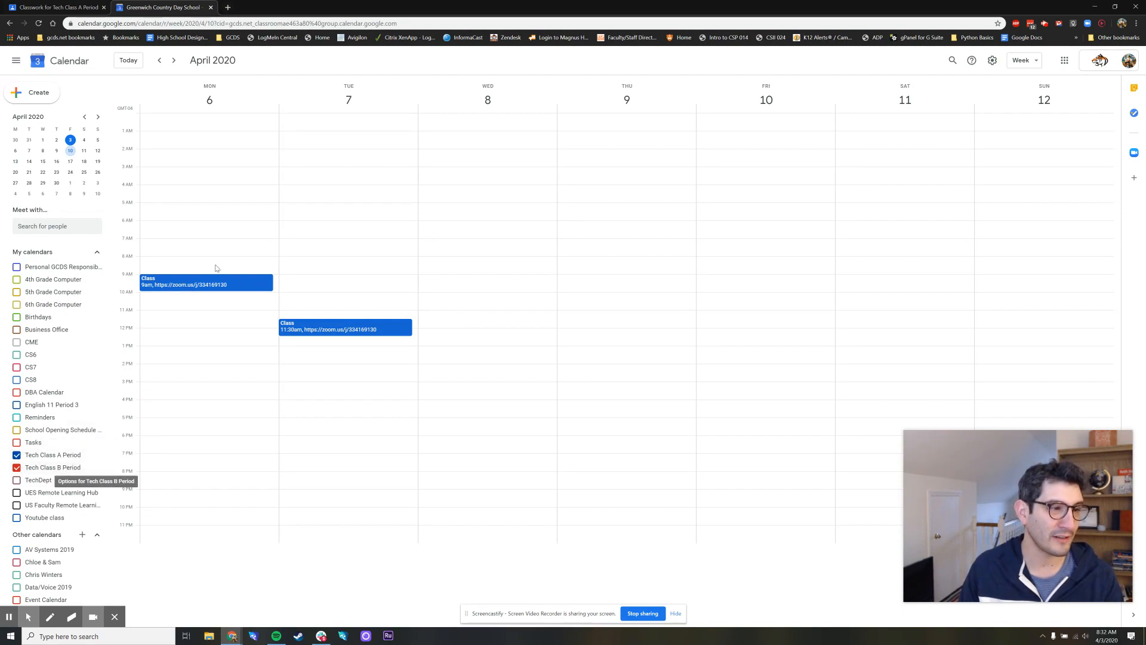
# Create and save an event titled "Class" on Monday, April 6, 2020, 10:00am to 11:00am, in the Tech Class B Period calendar
pyautogui.click(182, 298)
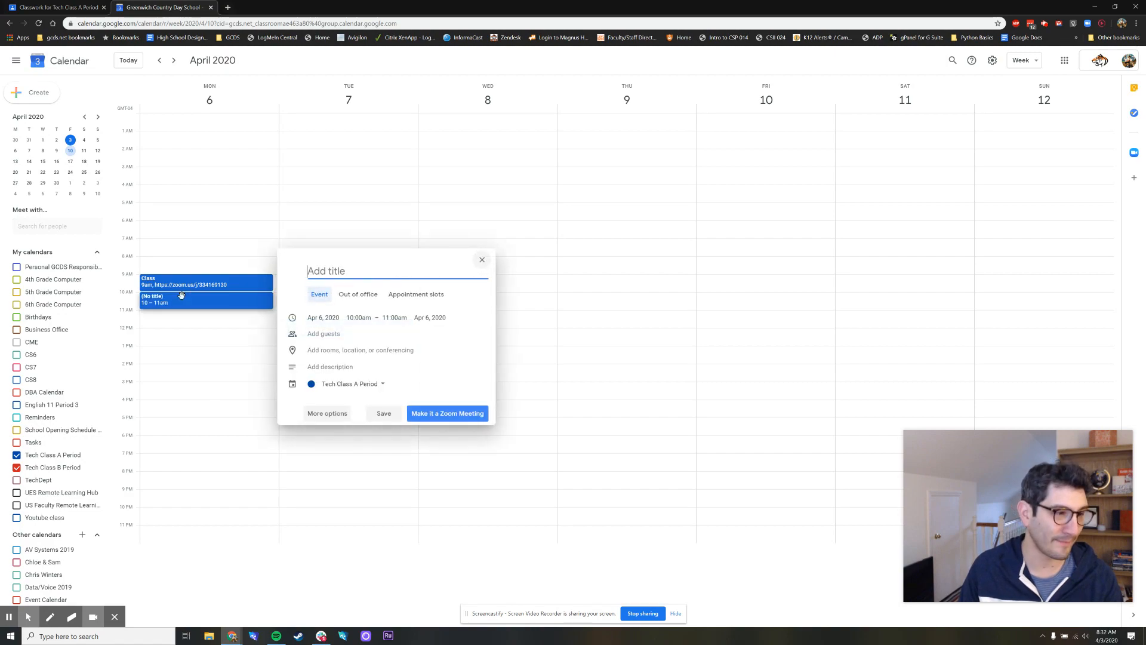
pyautogui.click(370, 387)
pyautogui.click(370, 400)
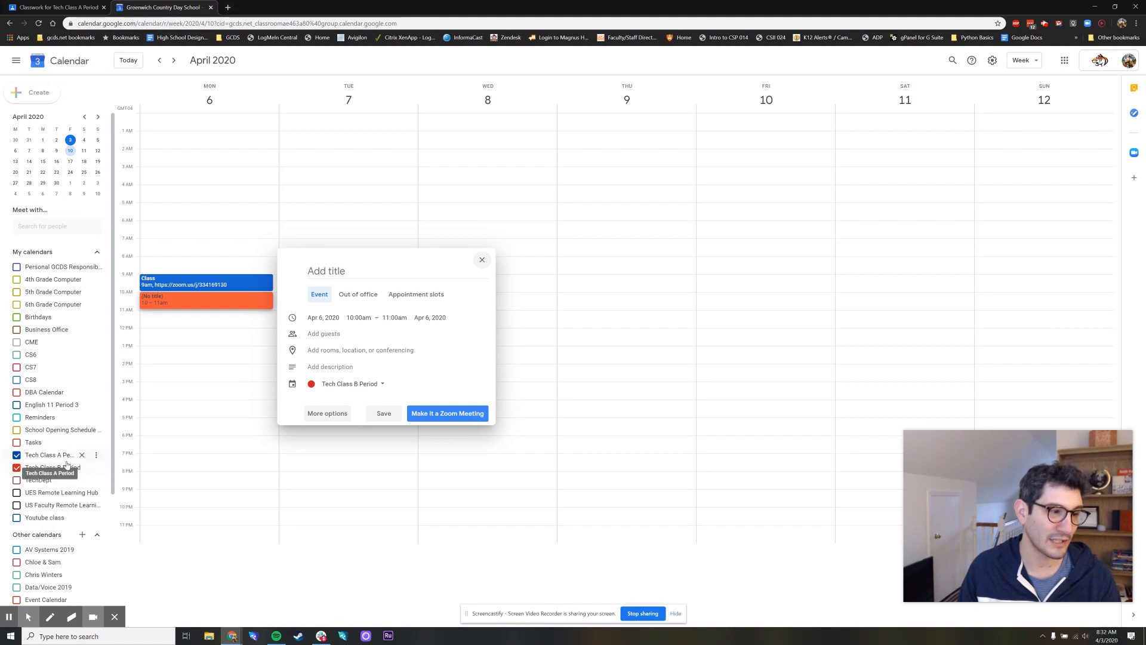
pyautogui.click(337, 270)
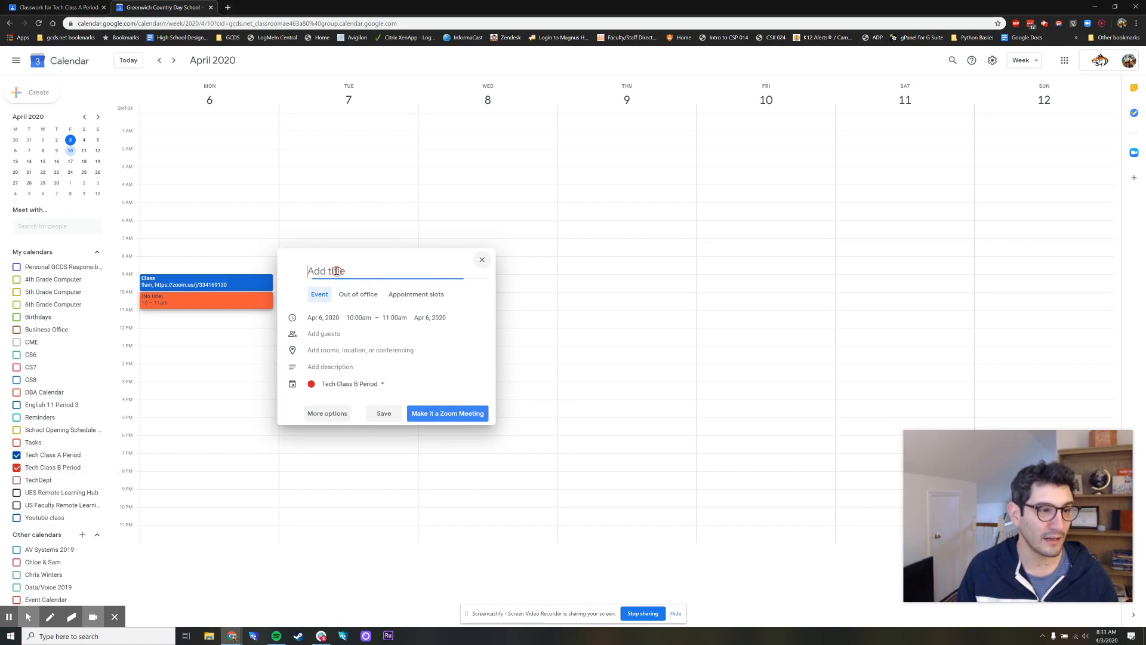
pyautogui.write('Class')
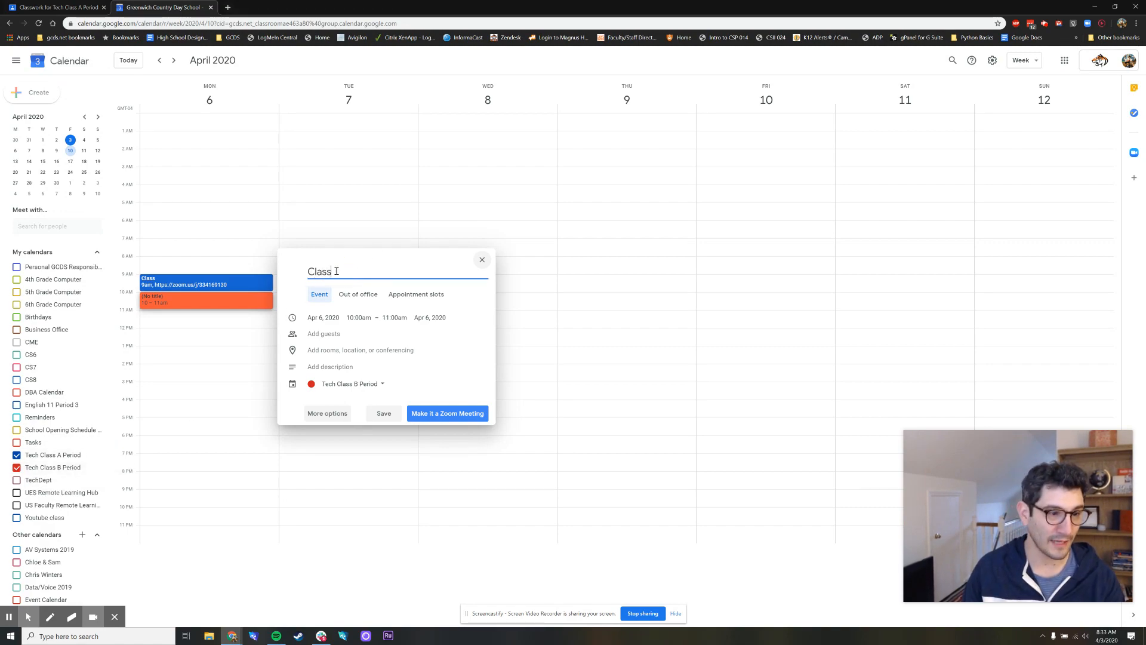
pyautogui.click(383, 415)
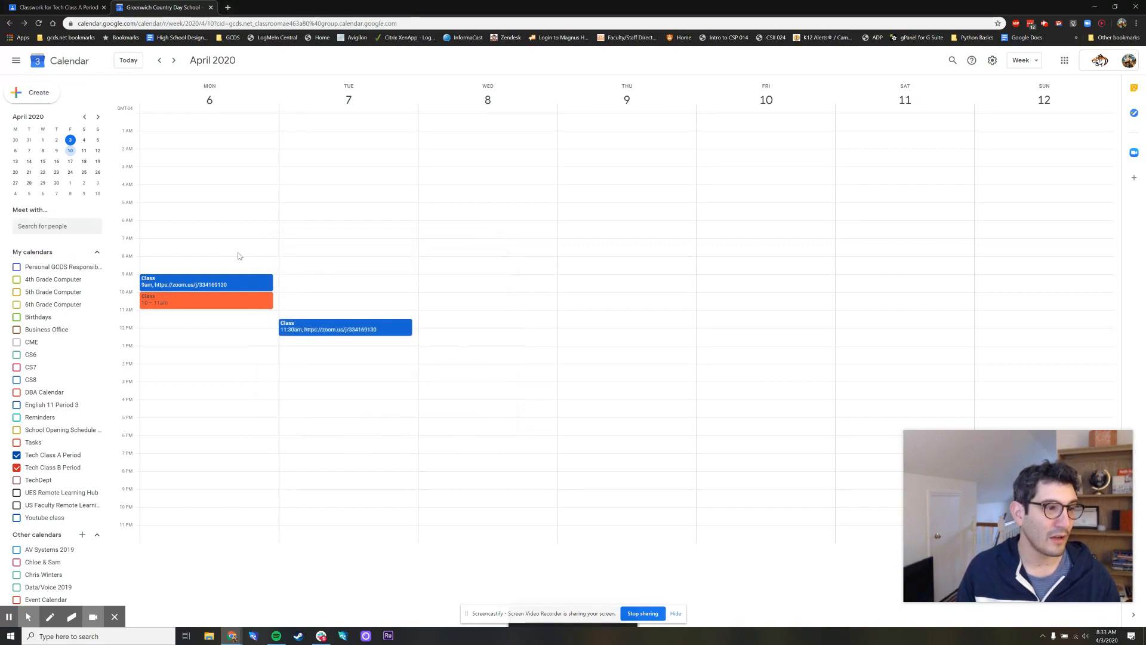
# Copy the Zoom link from the location of the Tech Class A Period event on Monday at 9am, and close the event
pyautogui.click(218, 289)
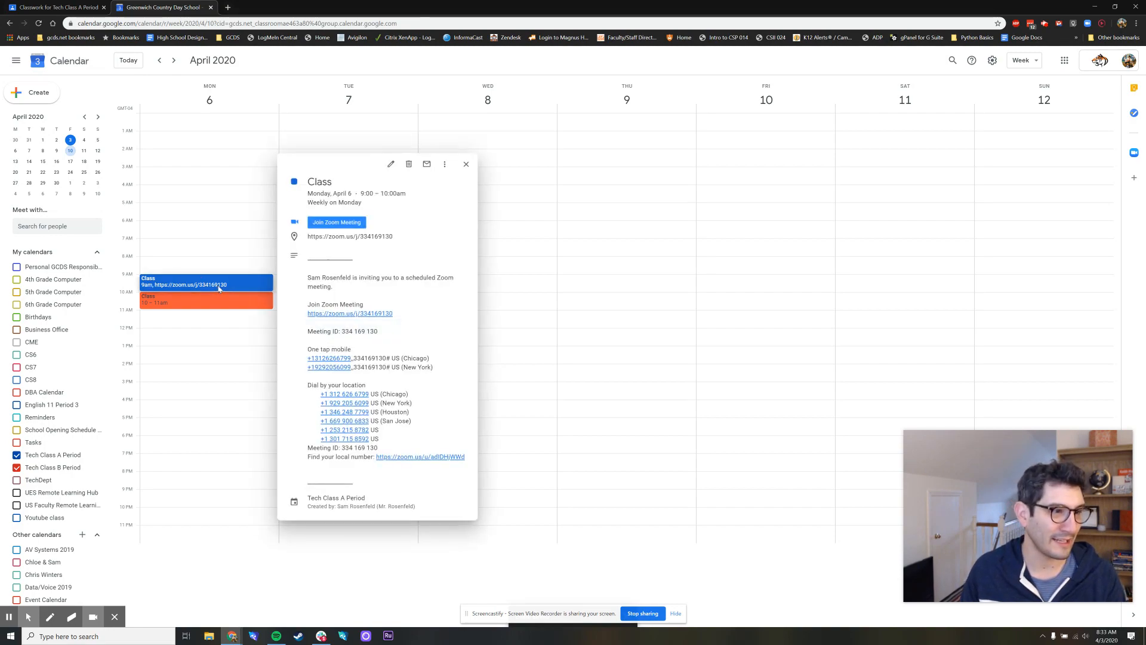
pyautogui.click(390, 163)
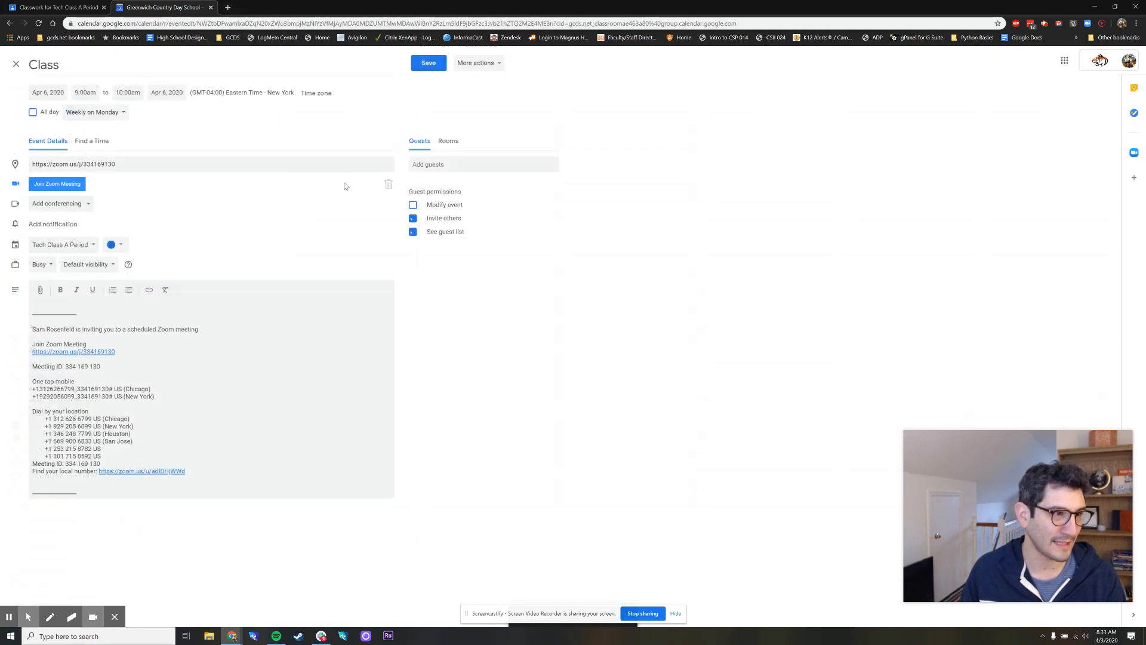
pyautogui.moveTo(123, 164); pyautogui.dragTo(7, 161)
pyautogui.hotkey('ctrl', 'c')
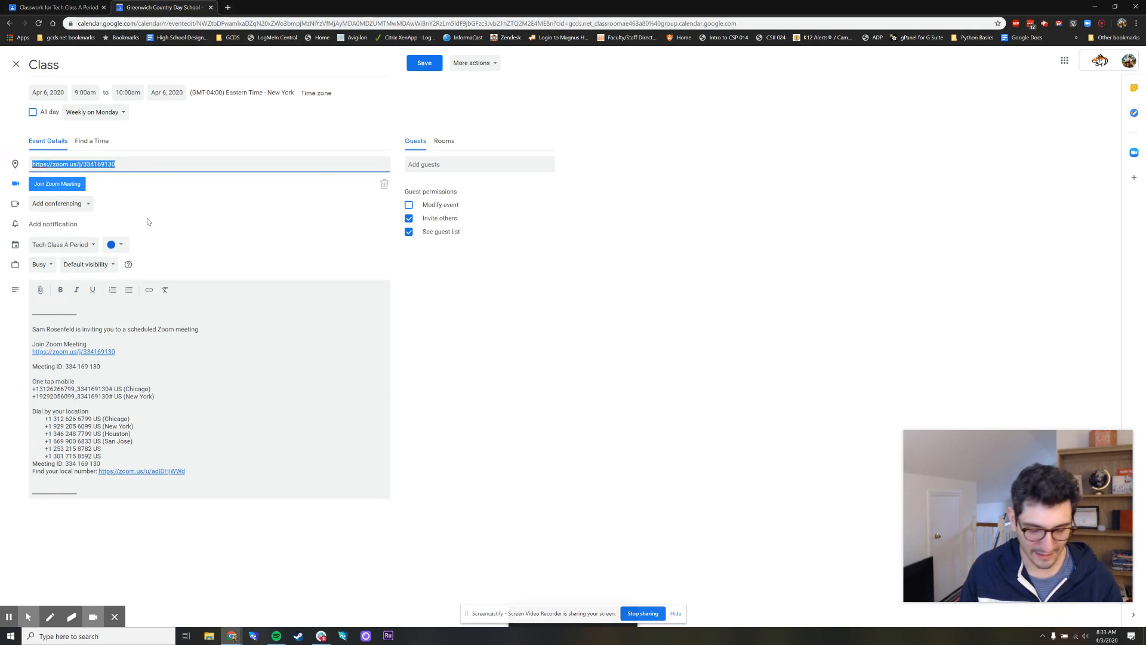
pyautogui.click(16, 64)
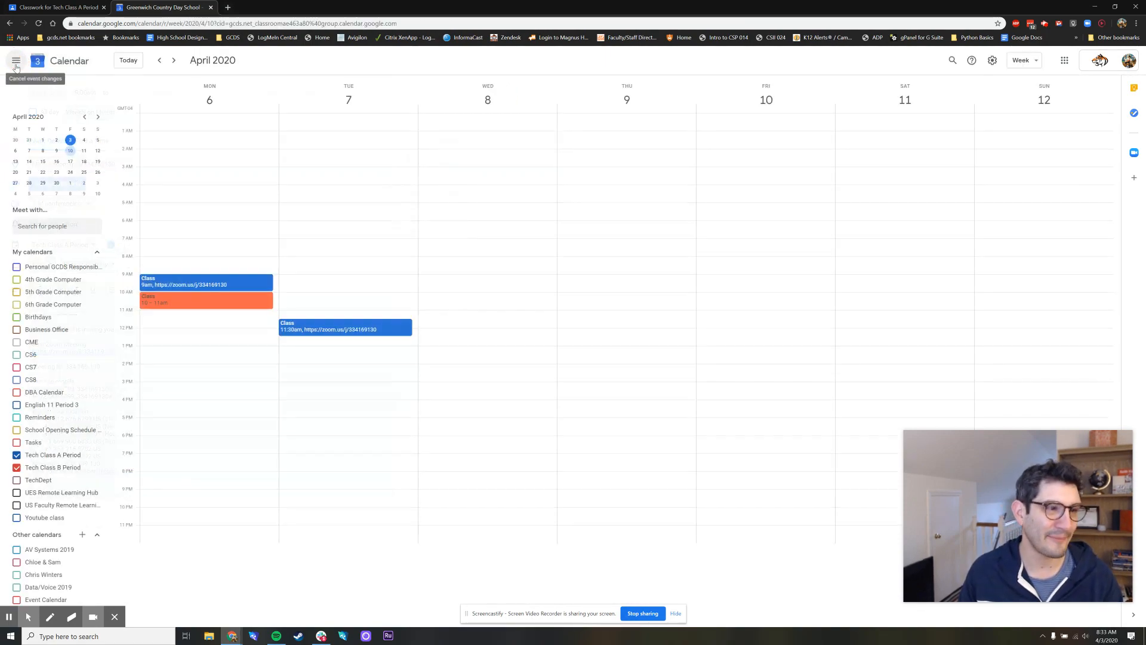
# Paste the copied Zoom link as the location of Monday's 10am Tech Class B Period event, save it, and check the following week
pyautogui.click(212, 301)
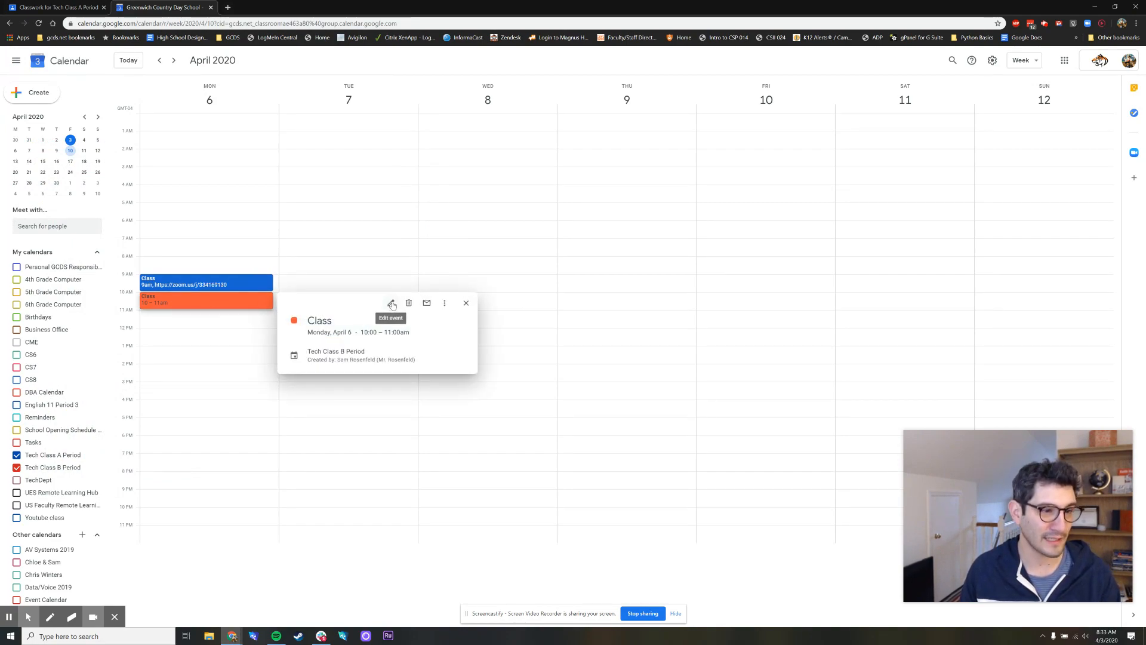
pyautogui.click(391, 304)
pyautogui.click(80, 162)
pyautogui.hotkey('ctrl', 'v')
pyautogui.click(422, 63)
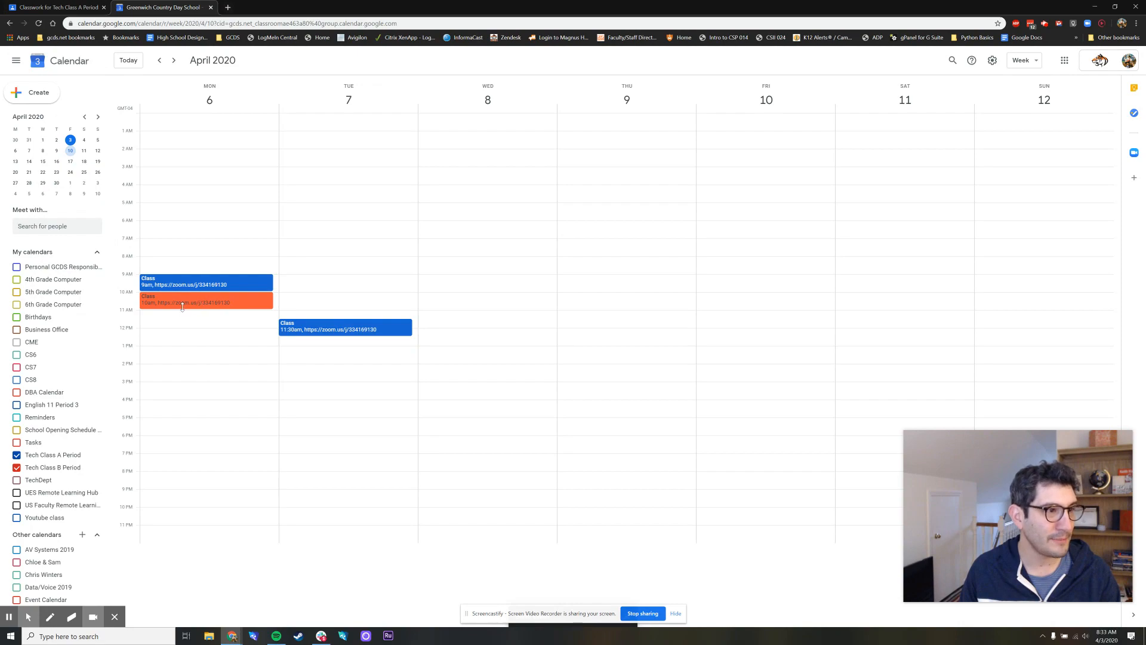
pyautogui.click(173, 60)
pyautogui.click(160, 60)
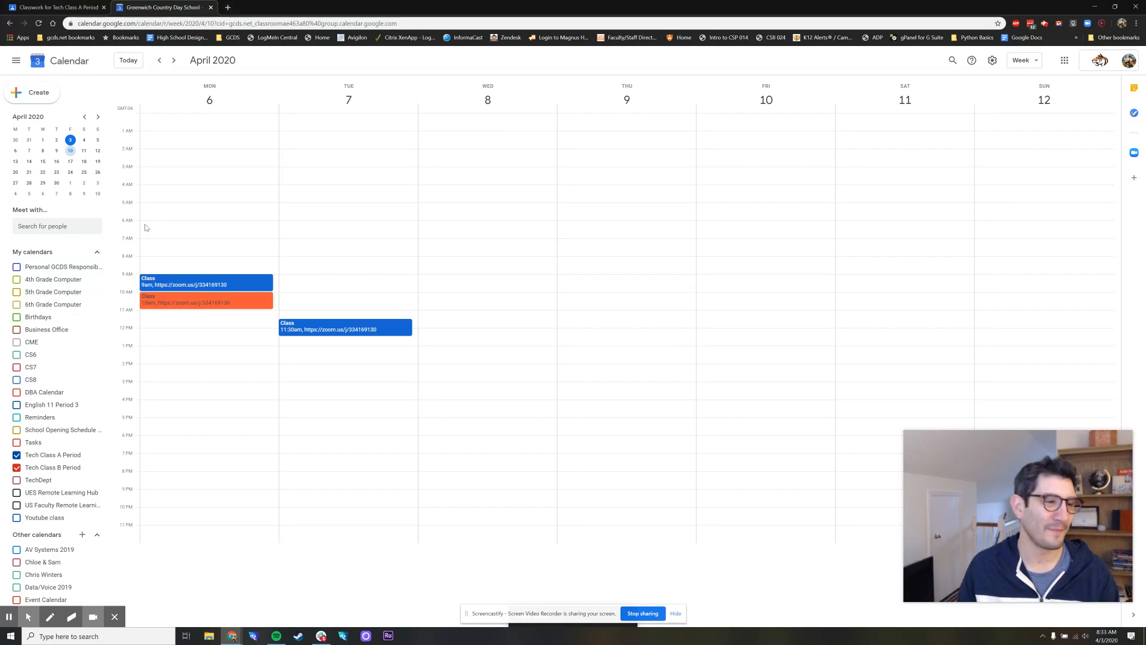
# Make Monday's 10am Tech Class B Period event repeat weekly on Monday, save it, and check the following week
pyautogui.click(158, 302)
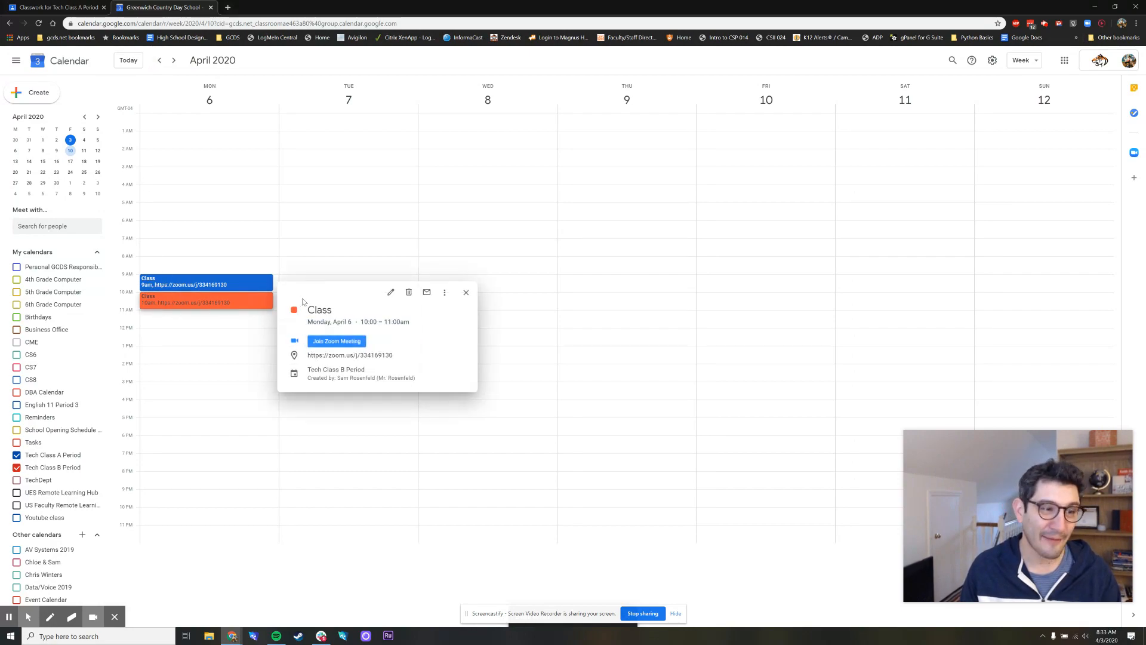
pyautogui.click(390, 292)
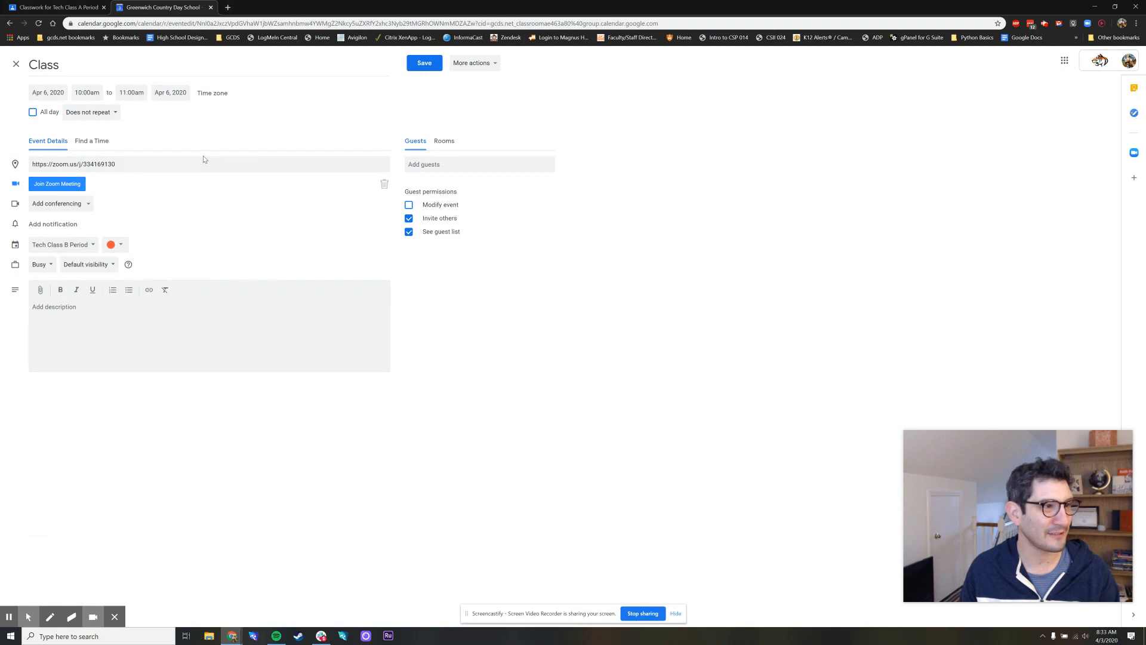
pyautogui.click(93, 112)
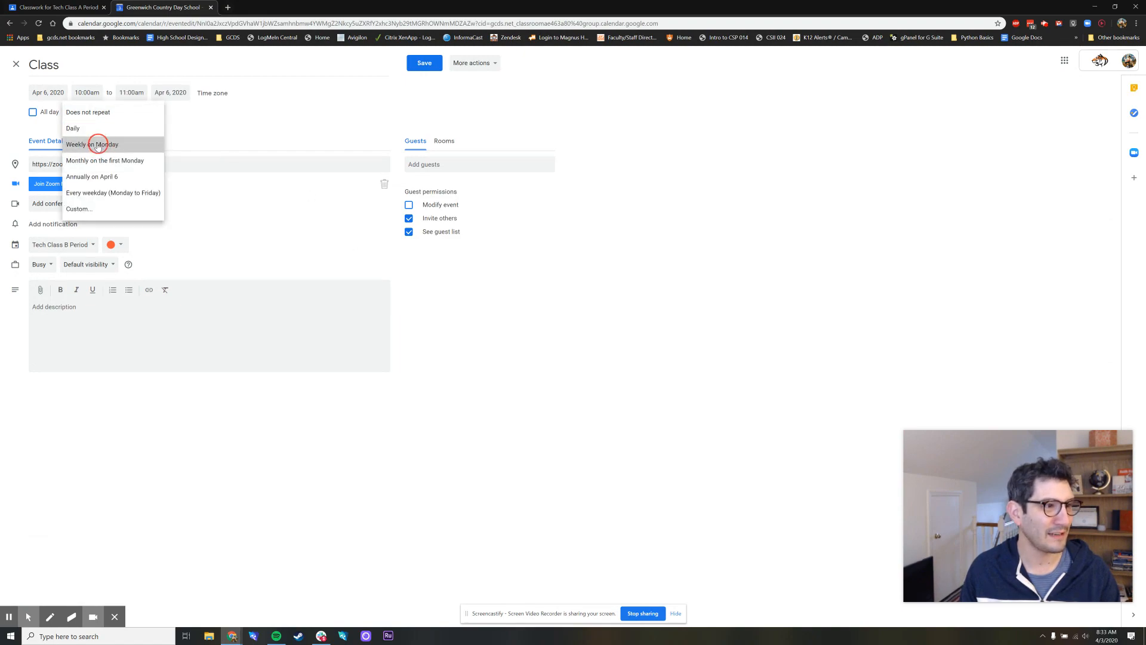
pyautogui.click(95, 145)
pyautogui.click(424, 62)
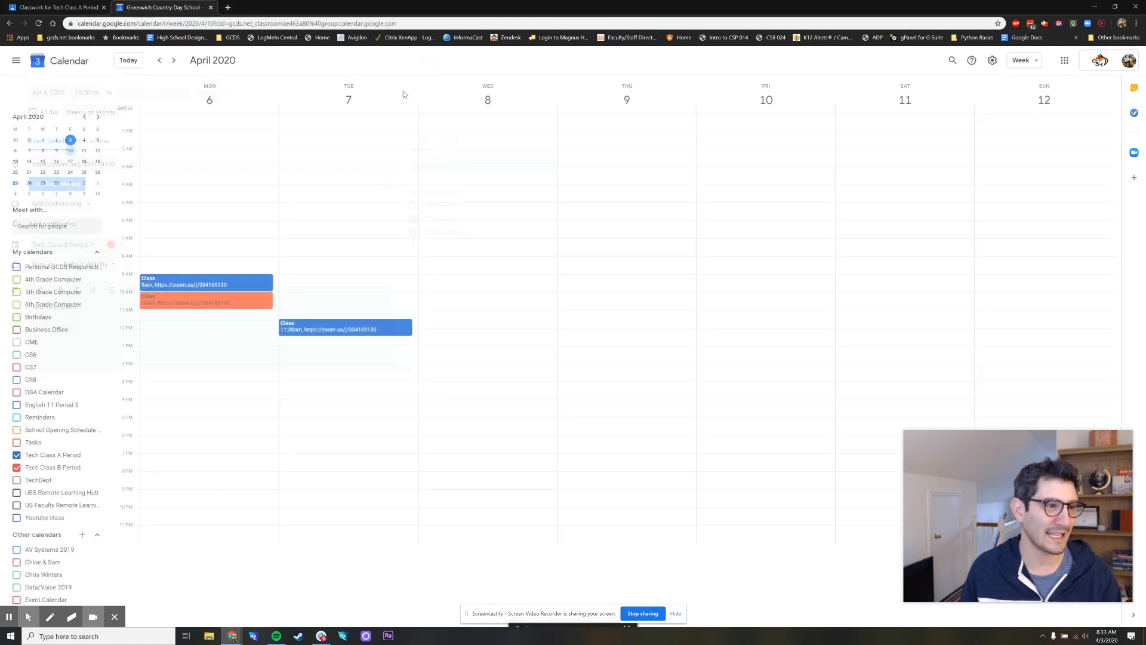
pyautogui.click(174, 60)
pyautogui.click(158, 60)
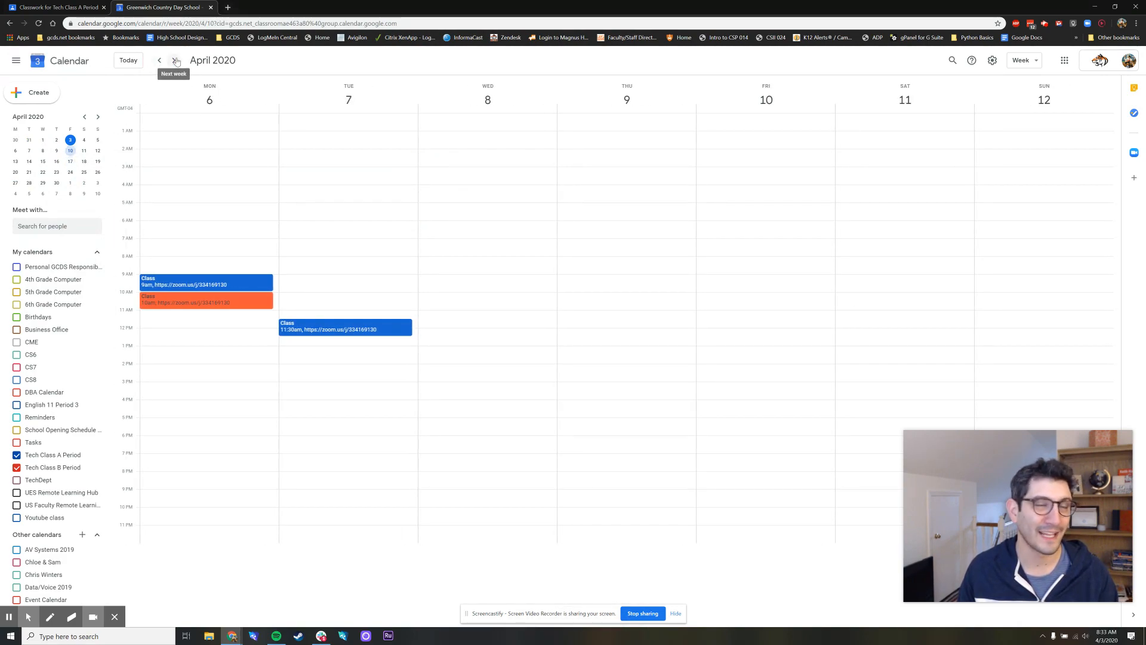
# Set the Monday, April 13 Tech Class B Period event to start at 10:15am for this event only, and check the preceding and following weeks
pyautogui.click(175, 60)
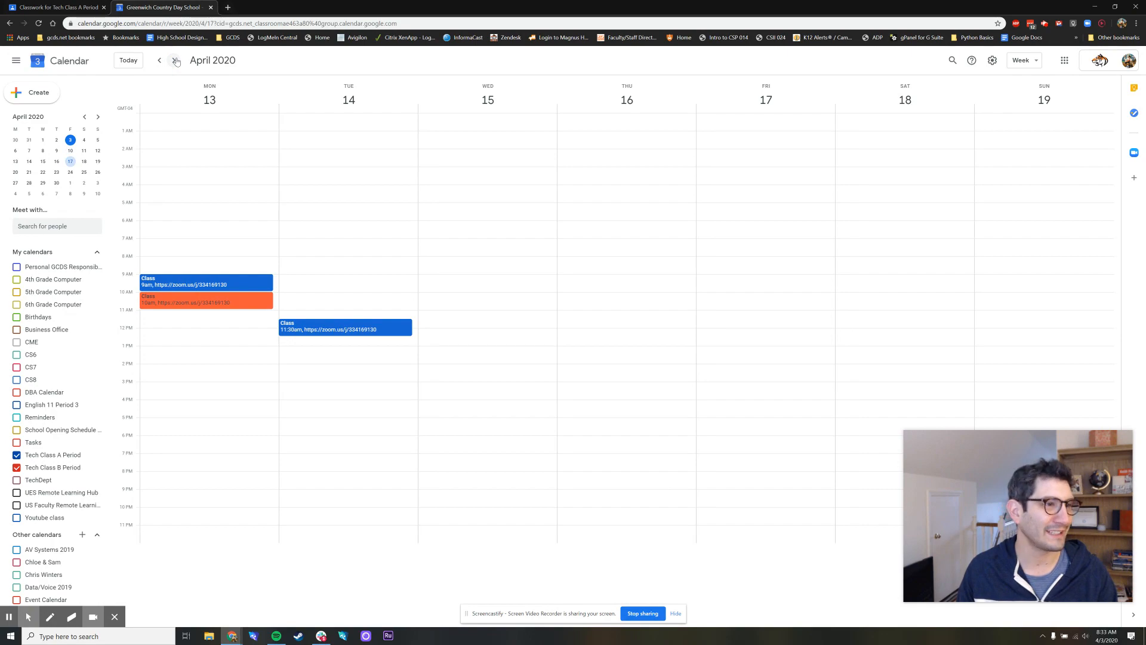
pyautogui.click(188, 300)
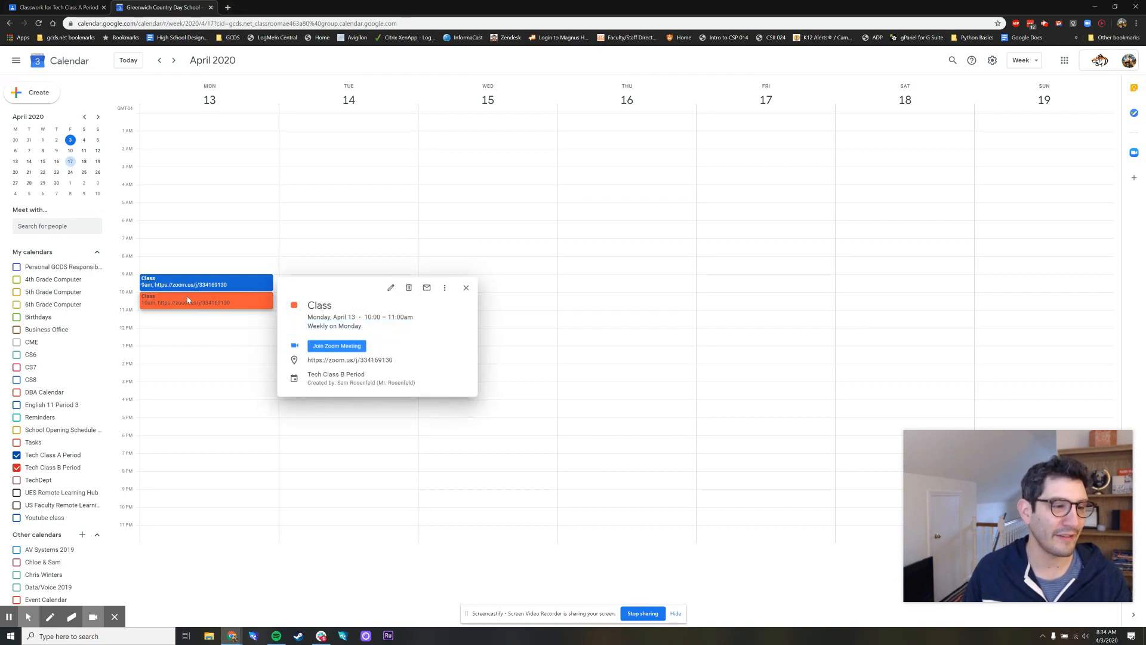
pyautogui.click(390, 287)
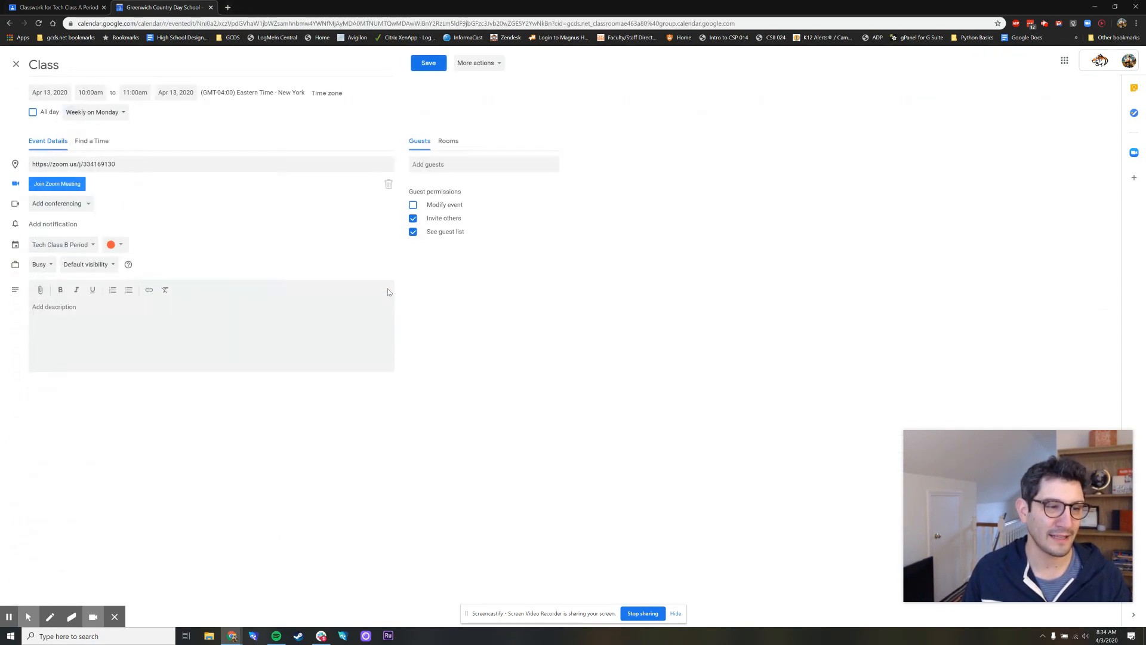
pyautogui.click(84, 91)
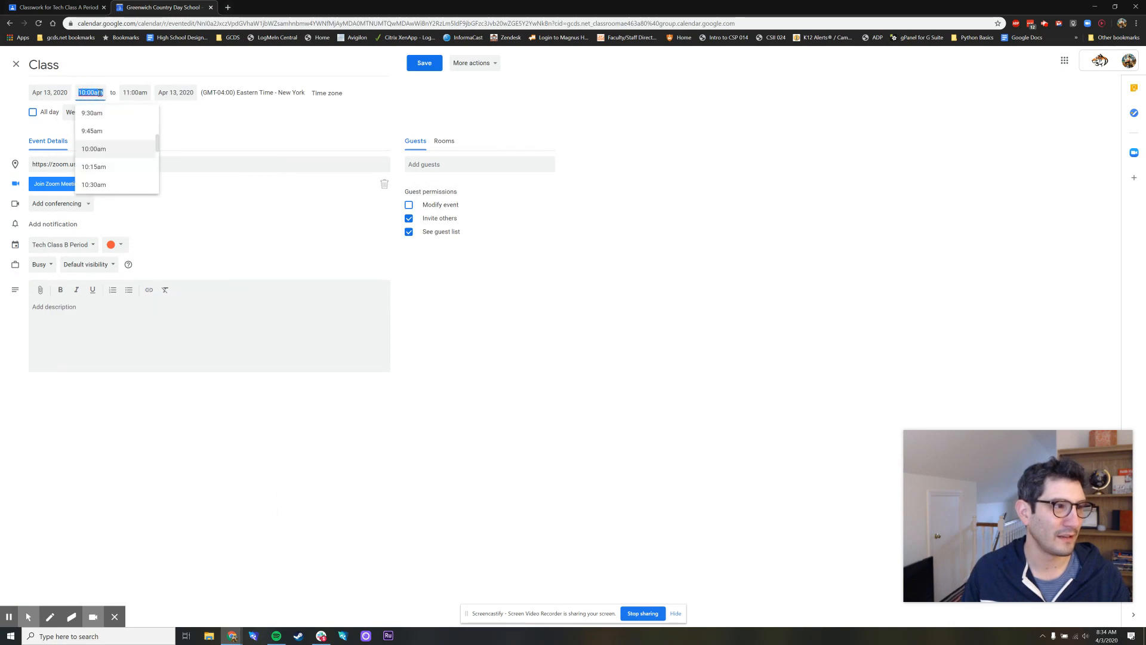
pyautogui.click(104, 165)
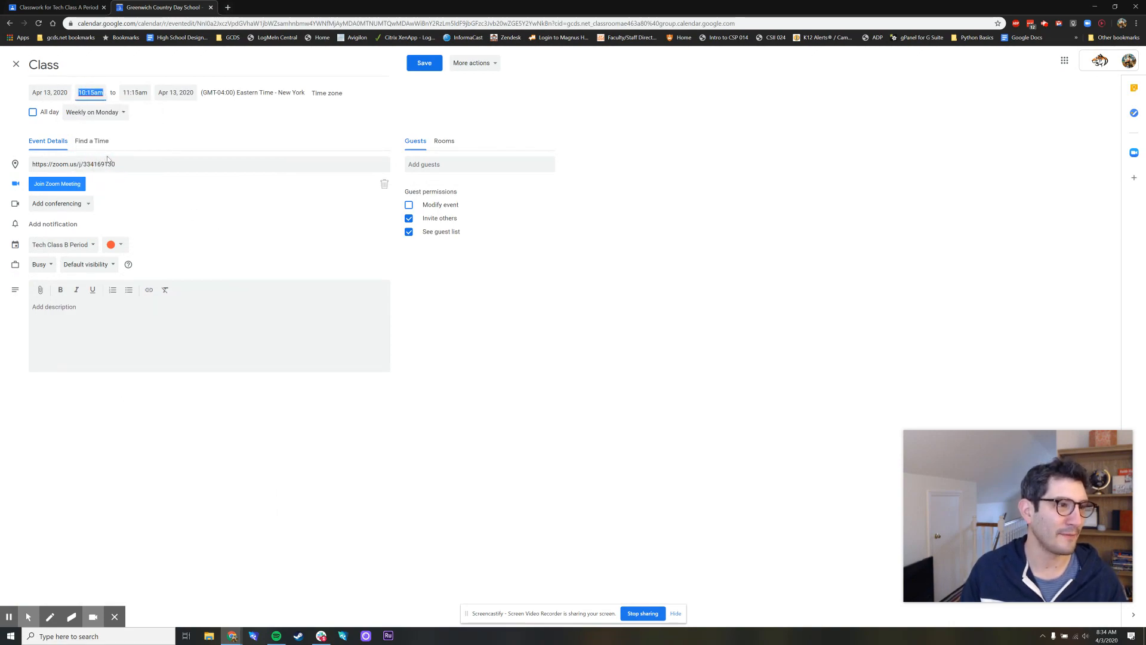
pyautogui.click(419, 65)
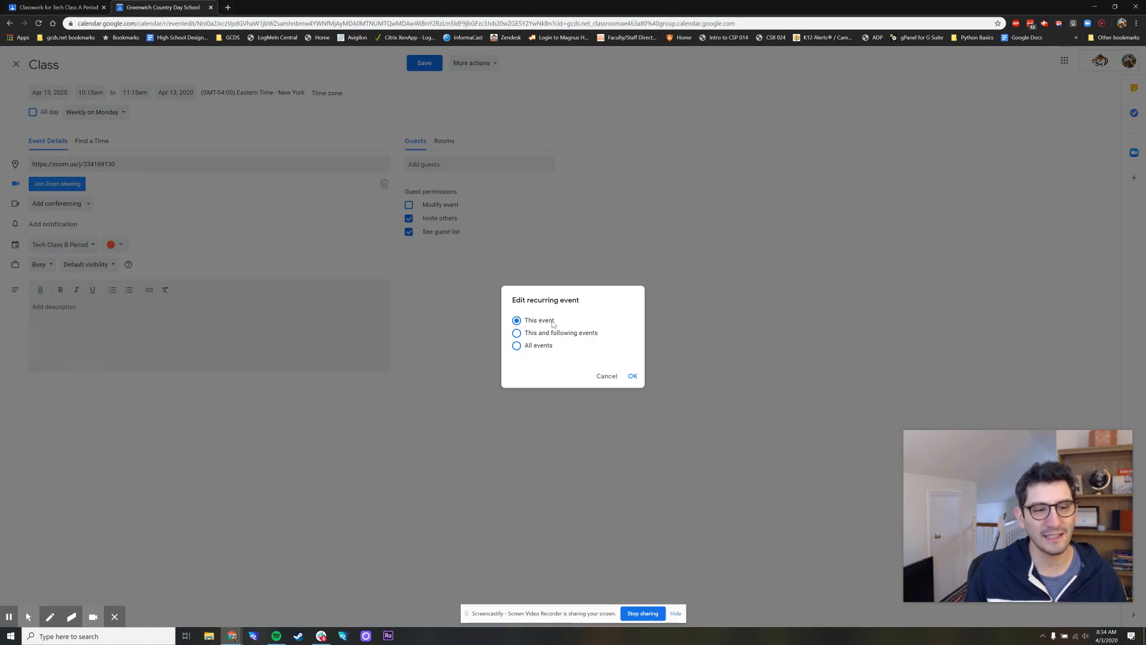
pyautogui.click(634, 377)
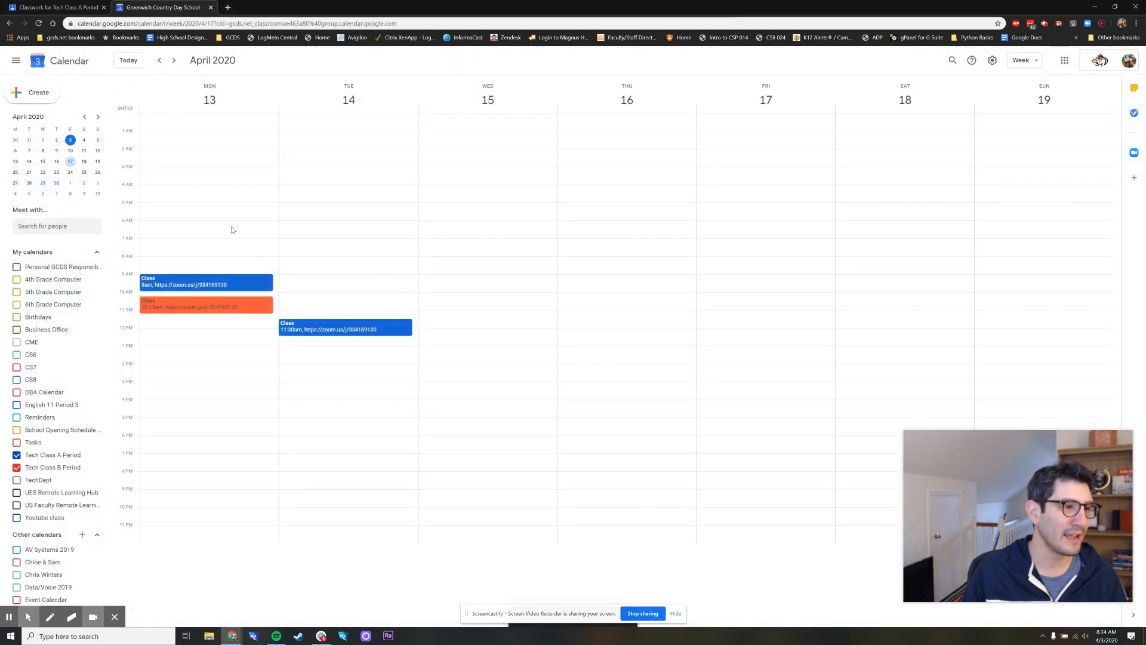
pyautogui.click(160, 60)
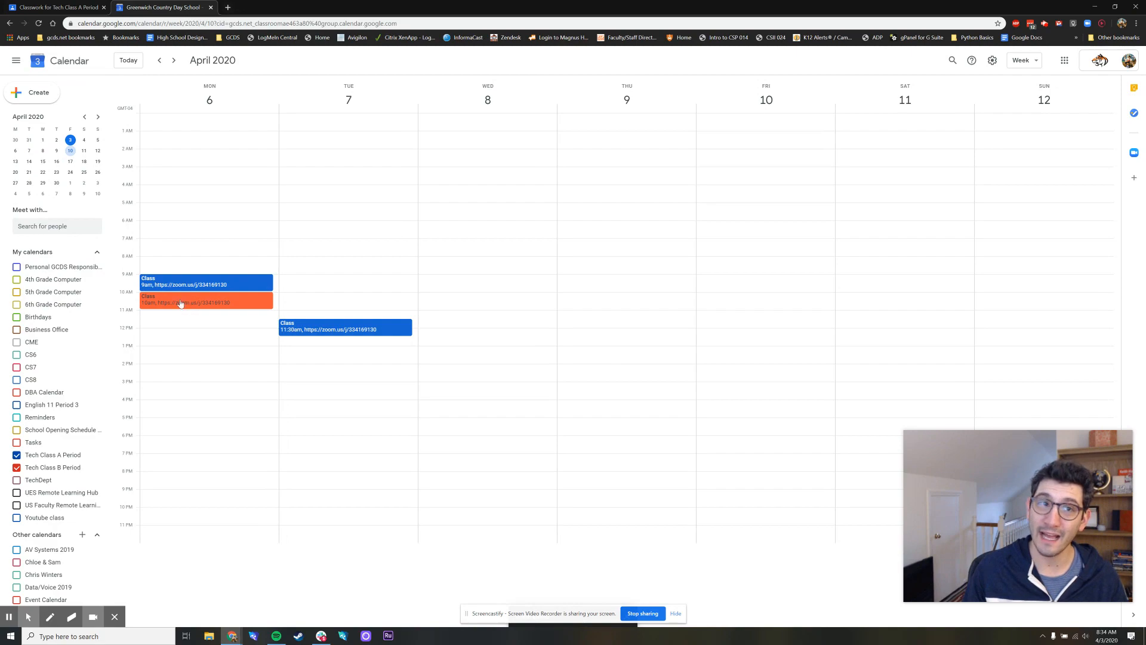
pyautogui.click(174, 61)
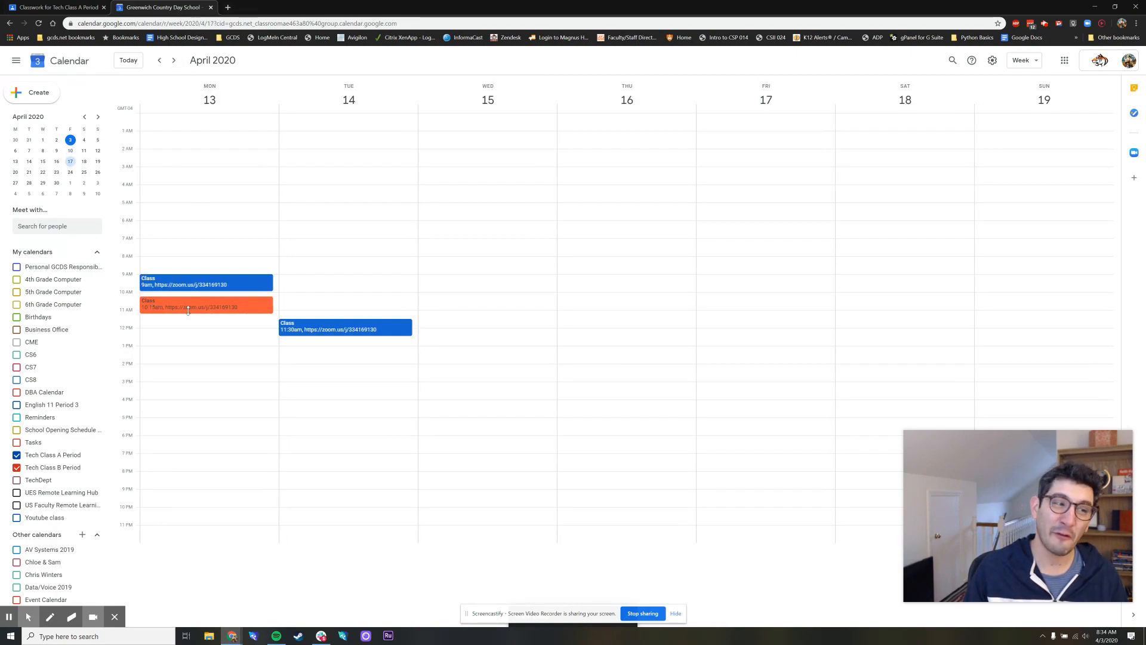
pyautogui.click(174, 61)
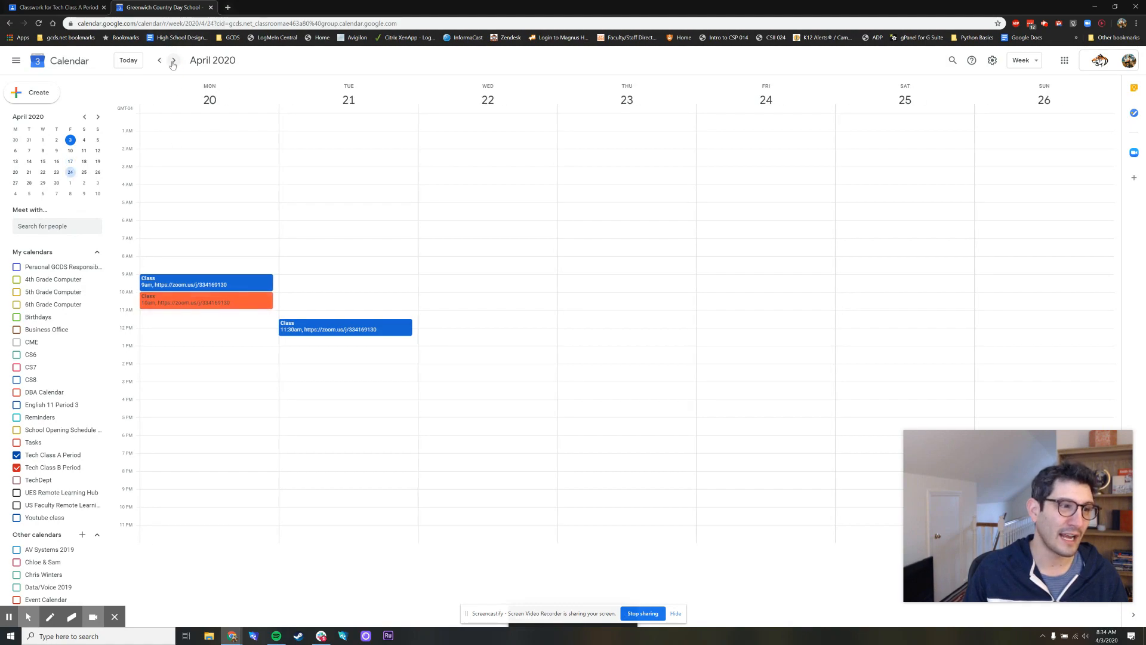